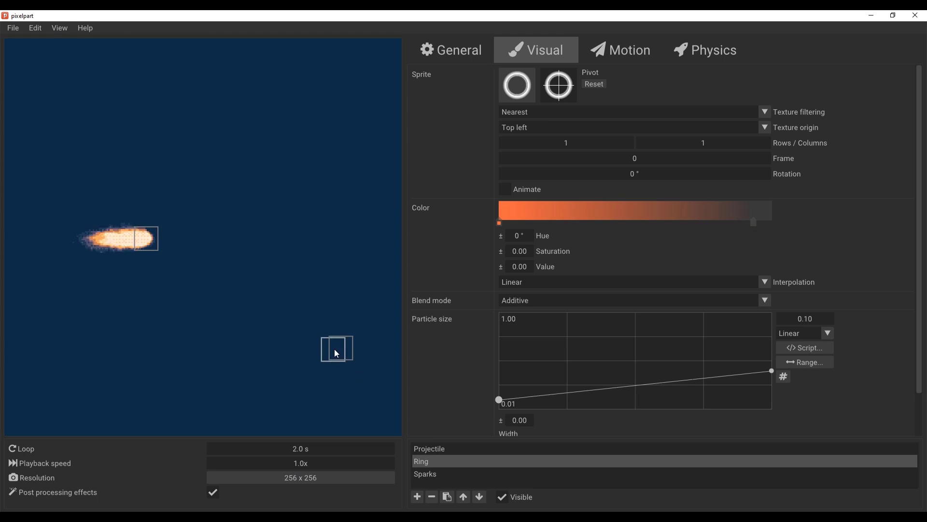
Step: Reshape the Projectile emitter's motion path into a long arch and add a new start point
left_click(159, 242)
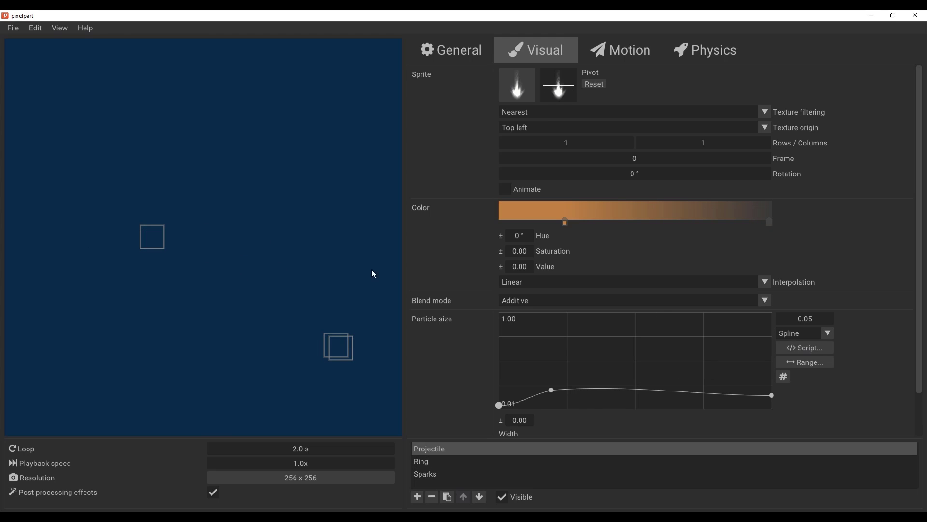
left_click(626, 56)
left_click_drag(339, 346, 343, 353)
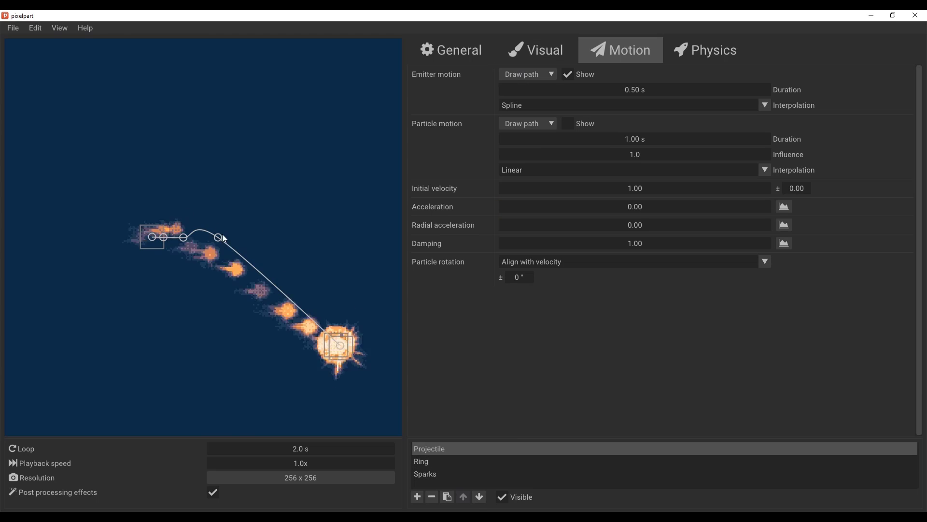
left_click_drag(220, 236, 262, 257)
left_click_drag(199, 242, 217, 230)
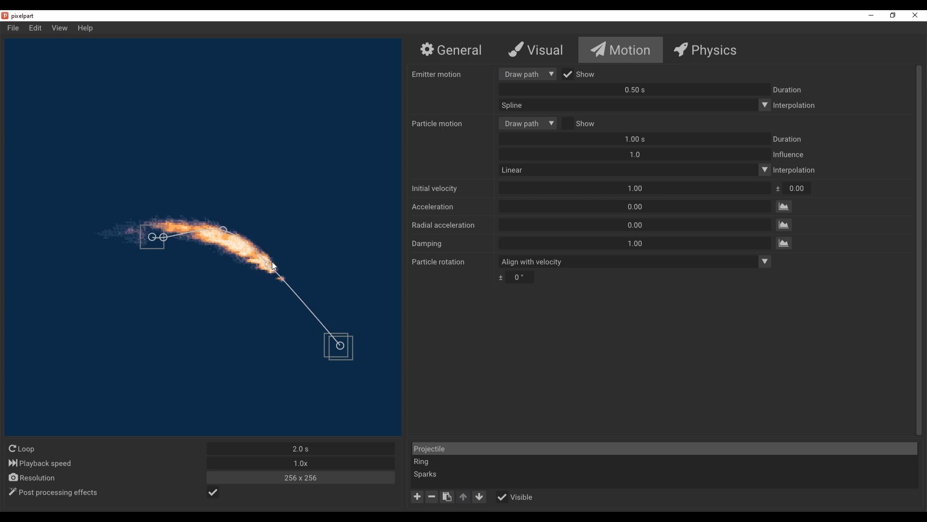
left_click_drag(324, 256, 311, 254)
left_click_drag(170, 239, 186, 221)
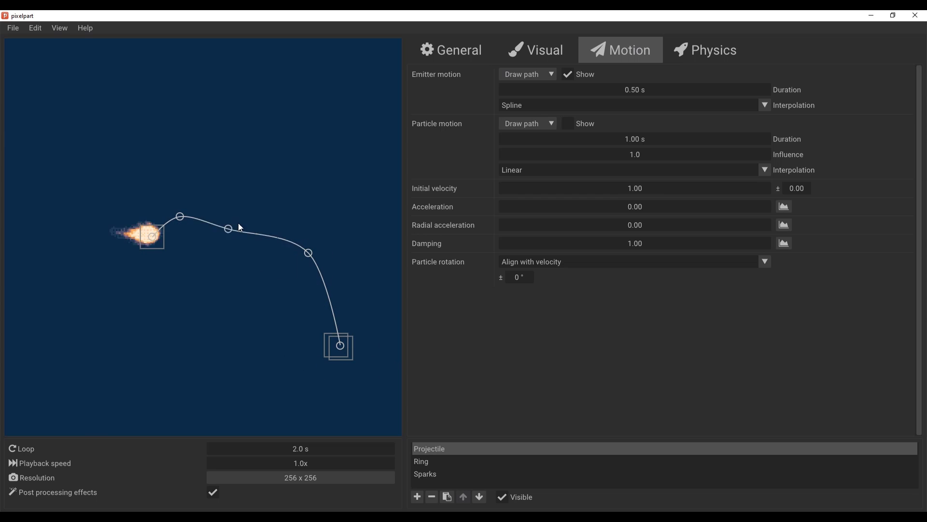
left_click(114, 272)
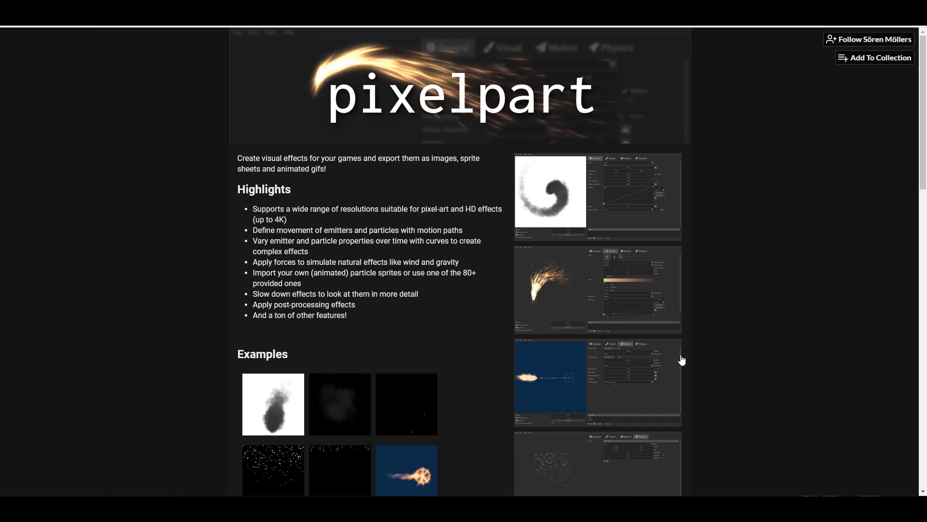
Step: Scroll through the Highlights and Examples sections of the pixelpart itch.io page
scroll(675, 359, "down", 4)
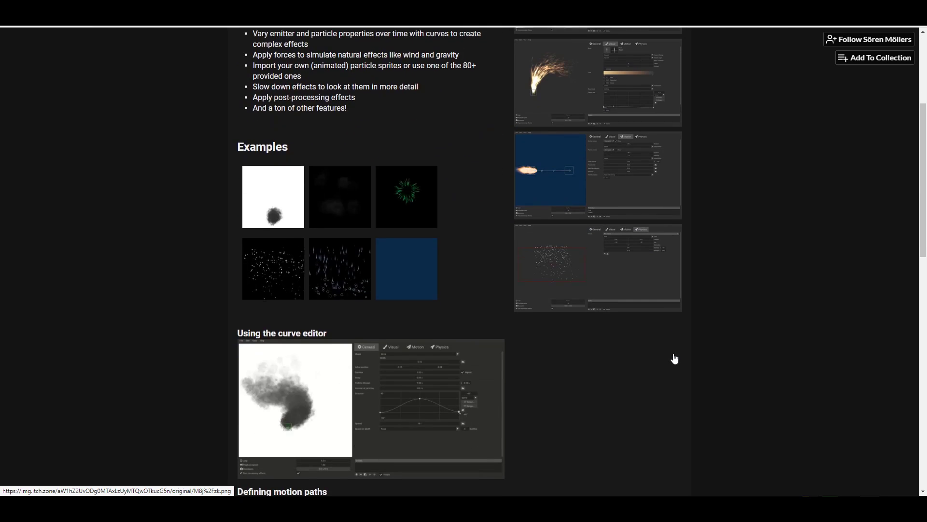
scroll(675, 358, "up", 3)
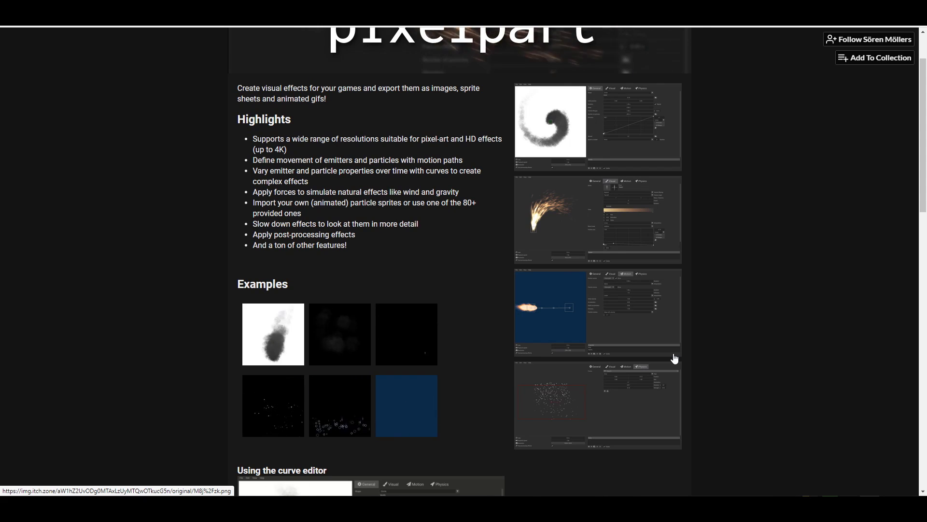
scroll(675, 358, "down", 3)
scroll(629, 370, "down", 15)
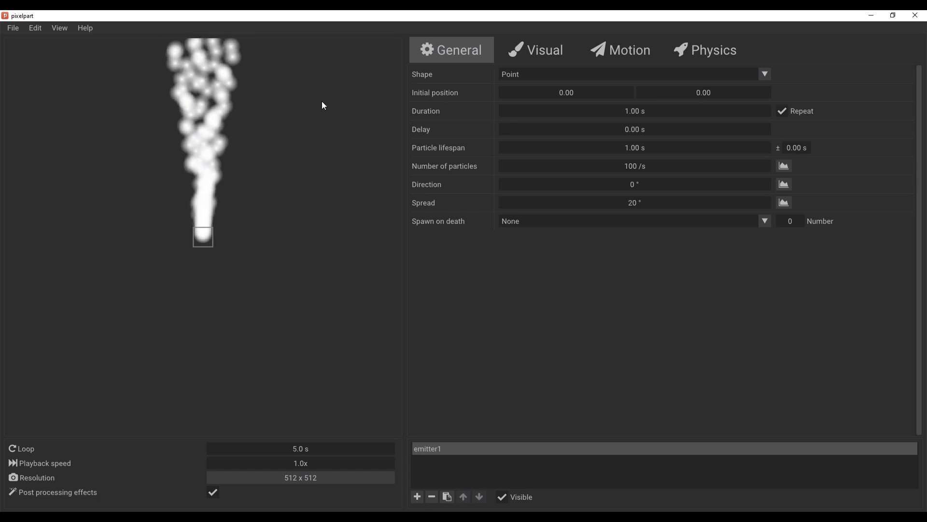
Step: Lower the smoke emitter in the preview and review resolution presets, keeping 512 x 512
left_click_drag(204, 247, 211, 294)
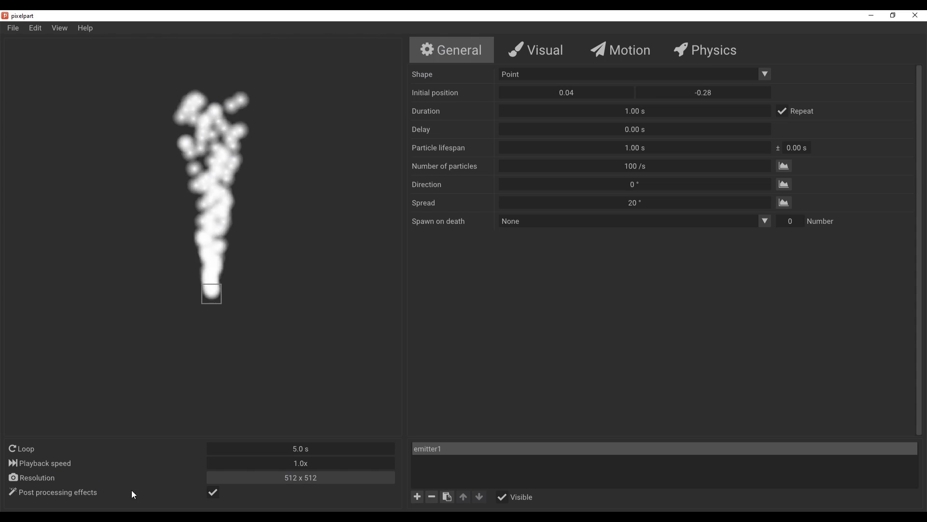
left_click(258, 482)
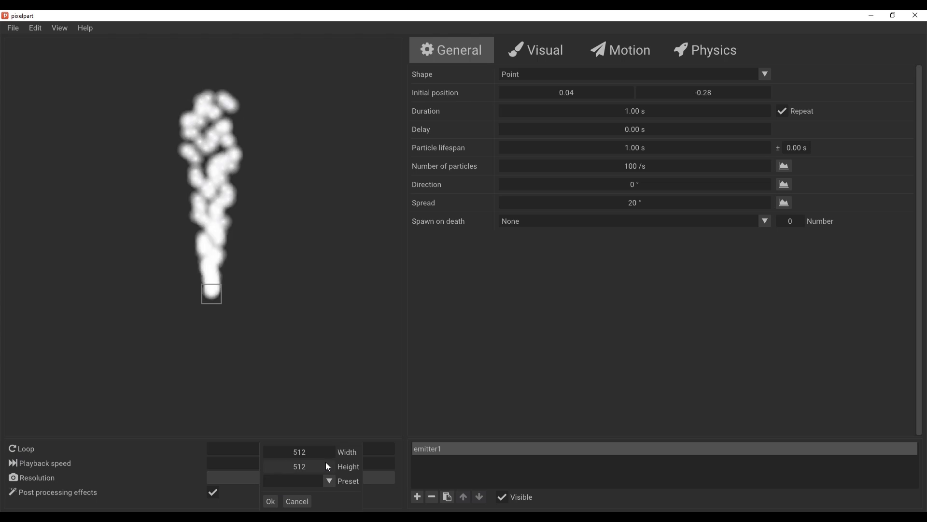
left_click(330, 481)
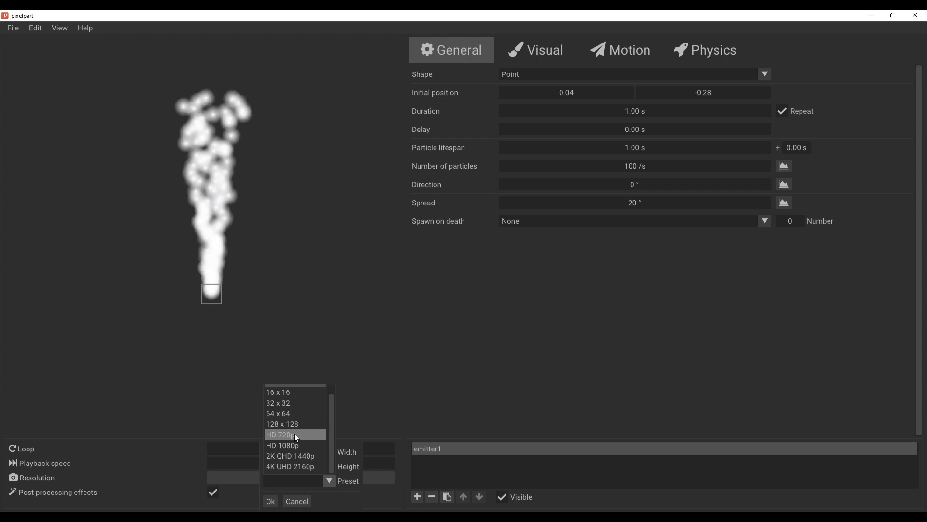
left_click(216, 467)
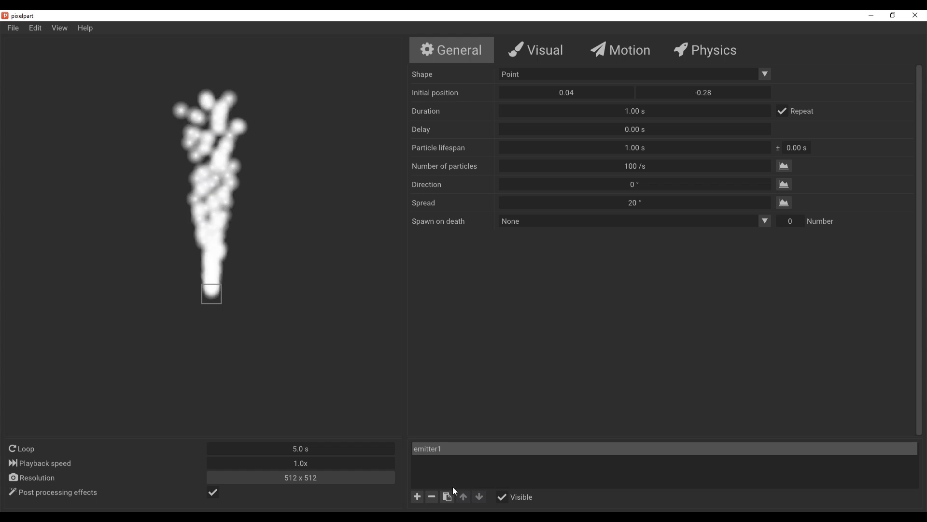
left_click(417, 497)
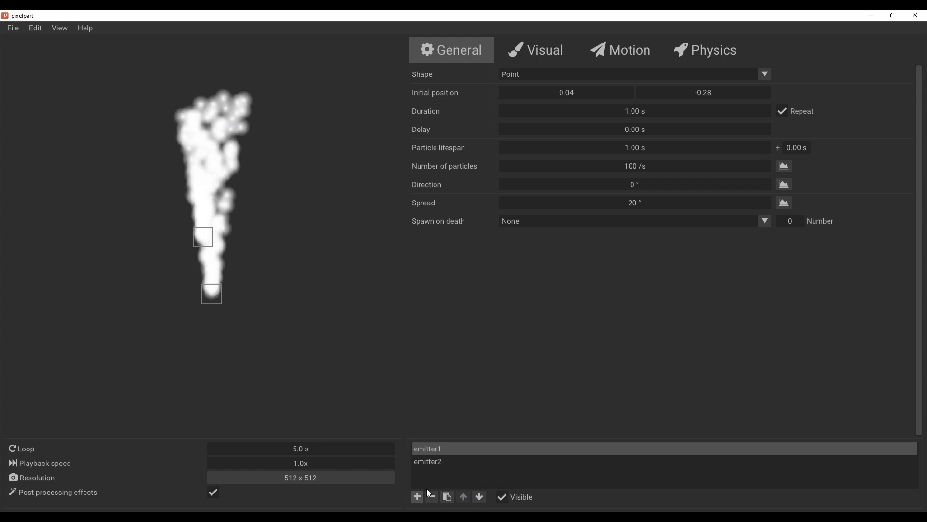
left_click_drag(217, 235, 101, 300)
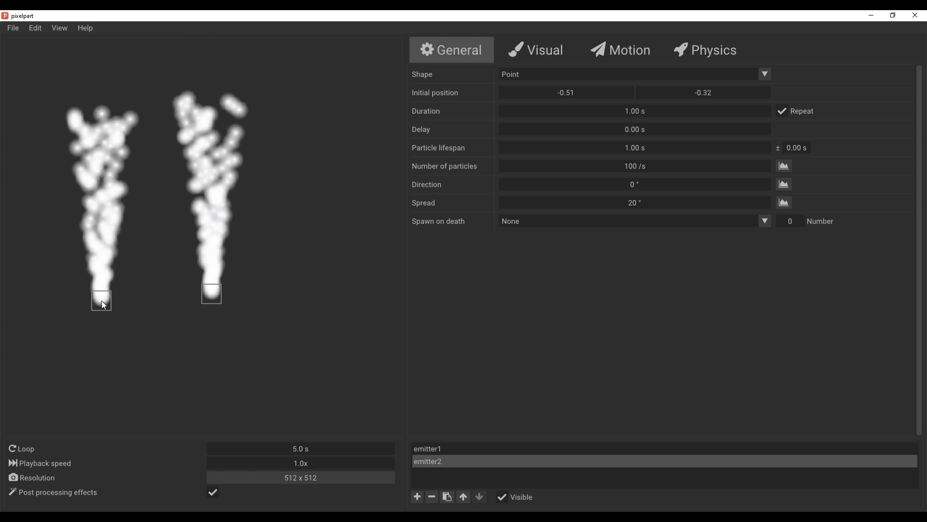
left_click(434, 497)
left_click(425, 451)
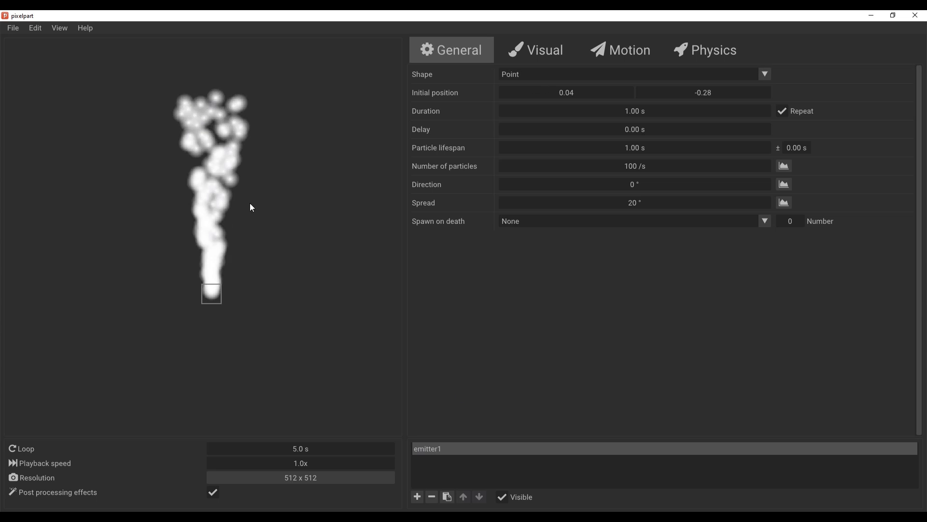
scroll(237, 290, "up", 3)
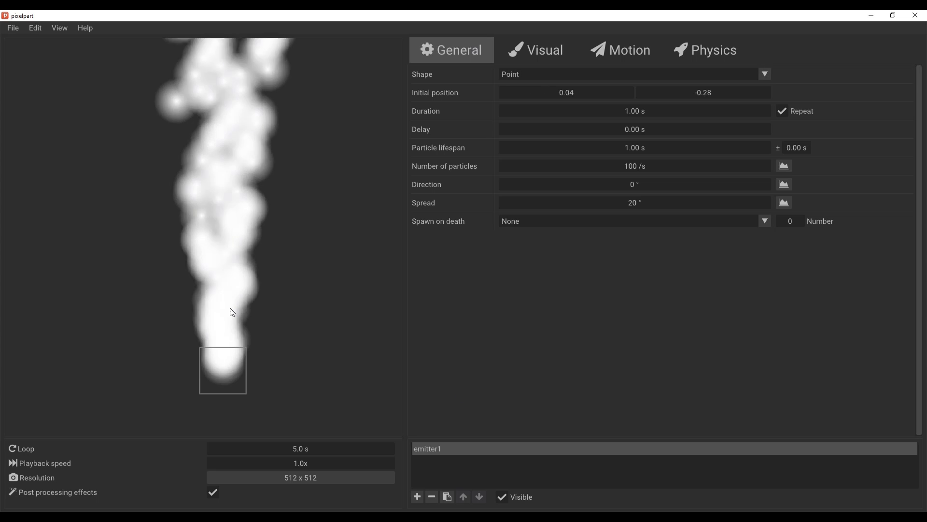
Step: Switch emitter1's shape from Point through Line and Circle to a 0.10 by 0.10 Rectangle
left_click(511, 79)
left_click(525, 99)
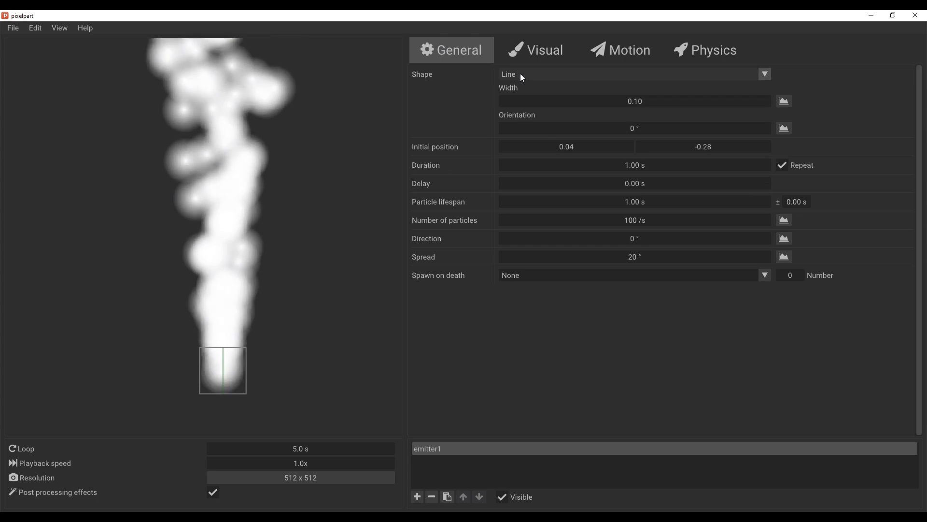
left_click(520, 74)
left_click(526, 115)
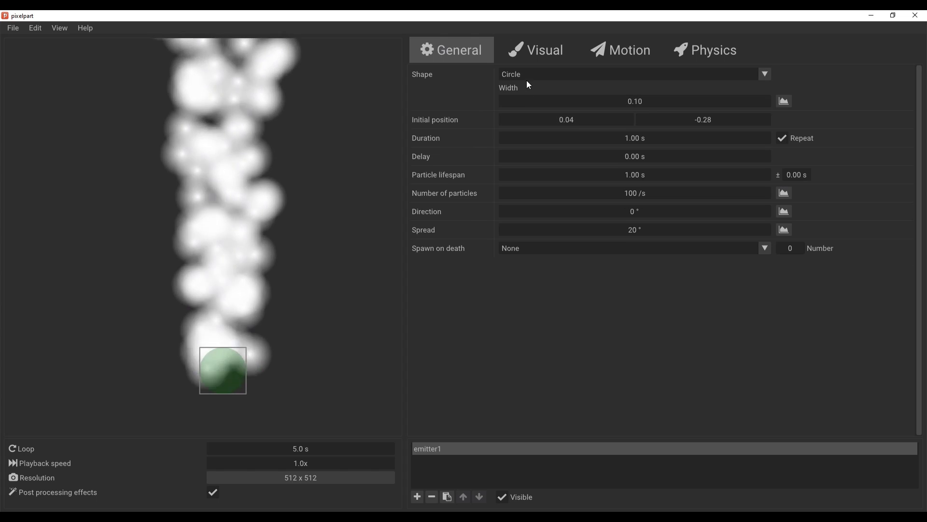
left_click(528, 73)
left_click(532, 123)
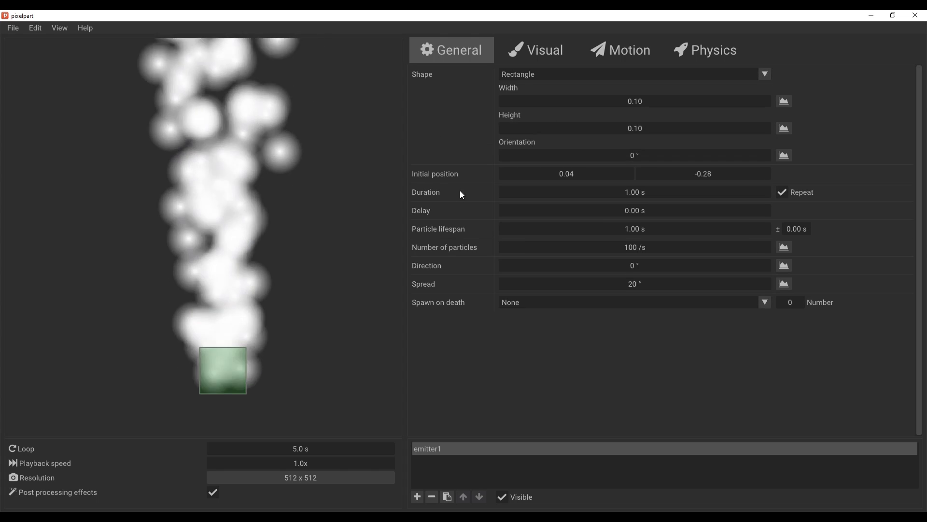
scroll(297, 206, "down", 2)
scroll(295, 202, "down", 2)
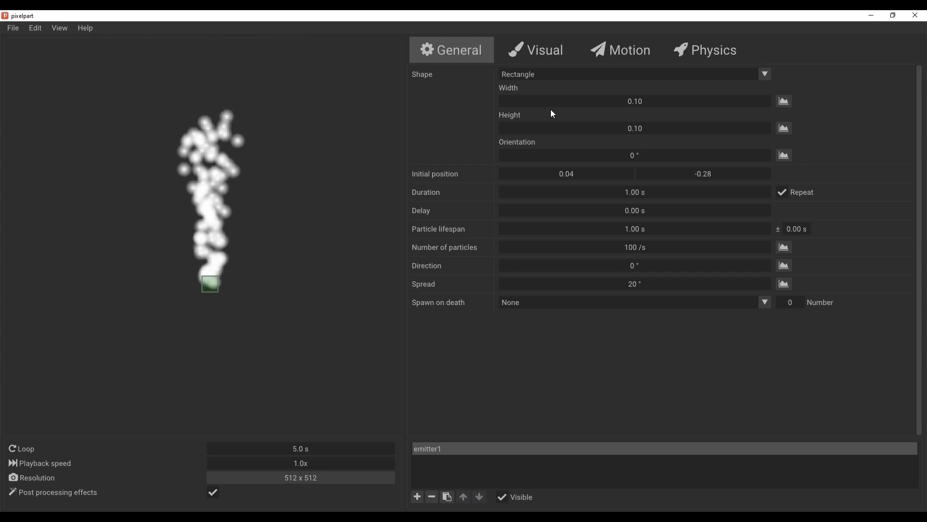
Step: Size the emitter rectangle to 1.32 by 0.01, shorten its duration, and emit 408 particles/s
left_click_drag(539, 104, 834, 135)
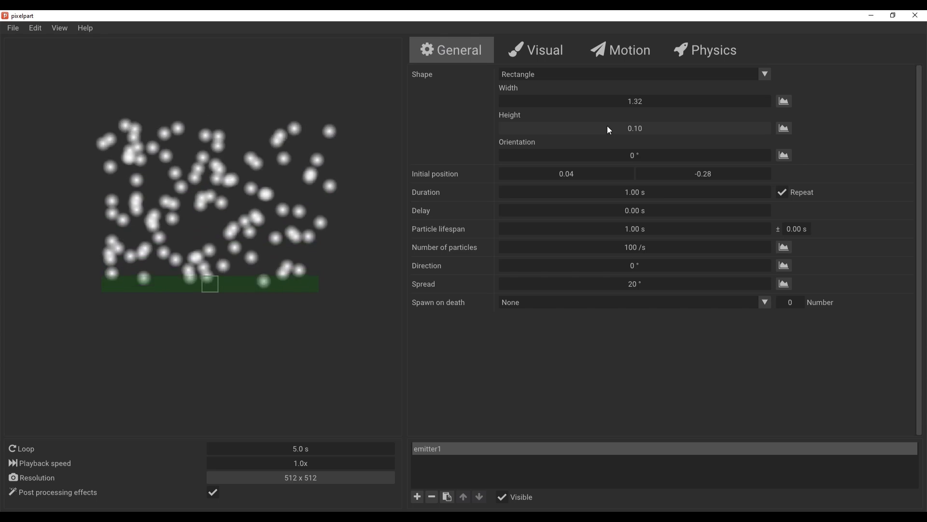
left_click_drag(607, 127, 571, 137)
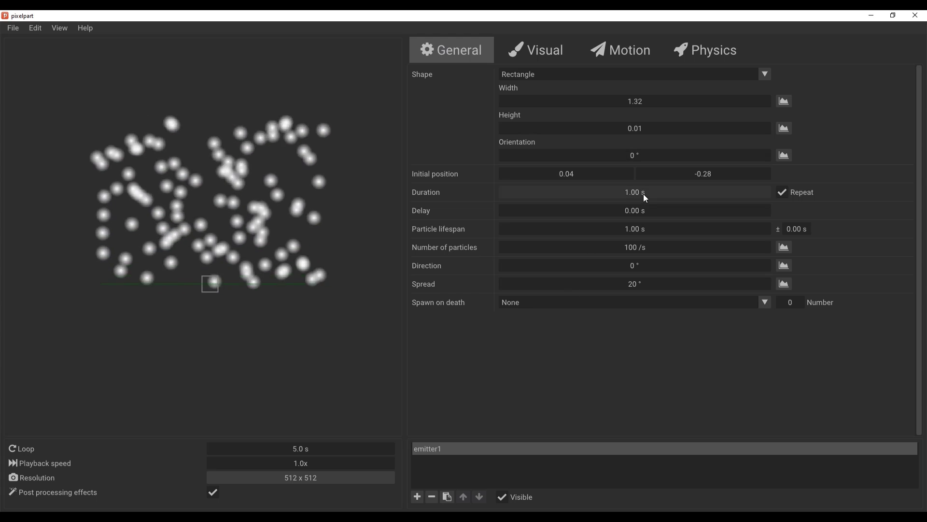
mouse_move(643, 194)
left_mouse_down()
mouse_move(617, 191)
mouse_move(626, 197)
left_mouse_up()
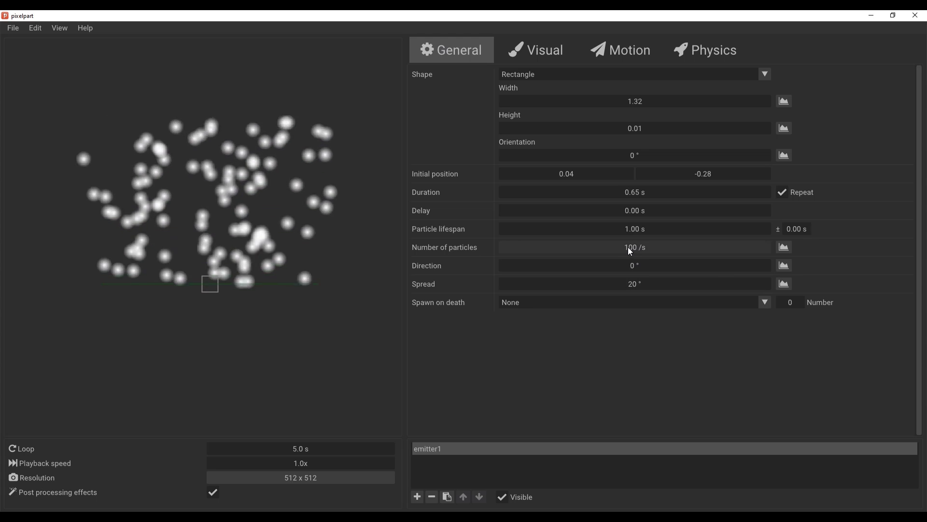
left_click_drag(628, 247, 617, 250)
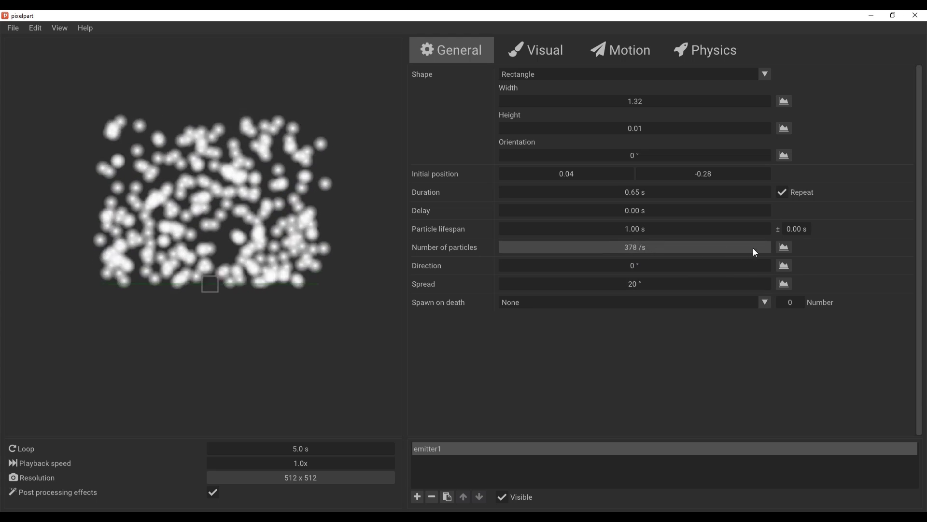
left_click_drag(765, 249, 765, 248)
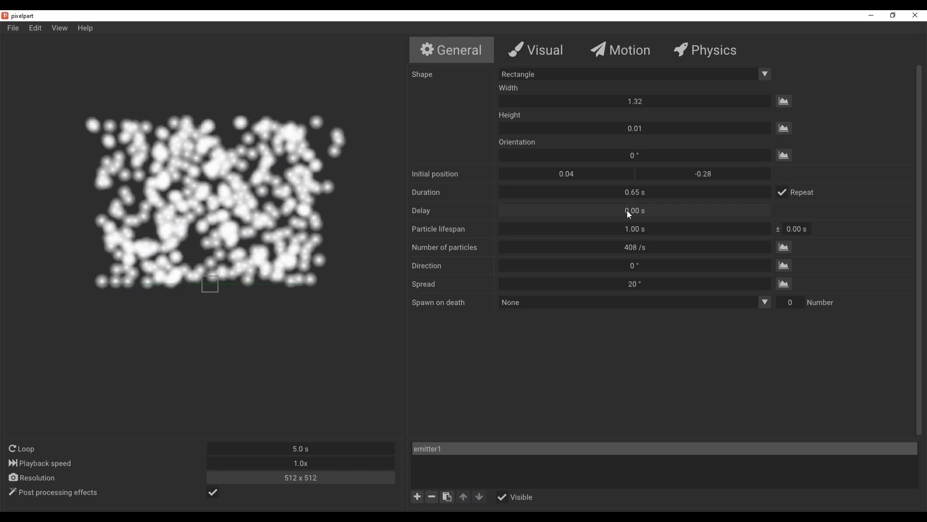
Step: Add a 1.05 s emission delay, move the emitter lower, and angle direction to -22°
left_click_drag(626, 210, 656, 216)
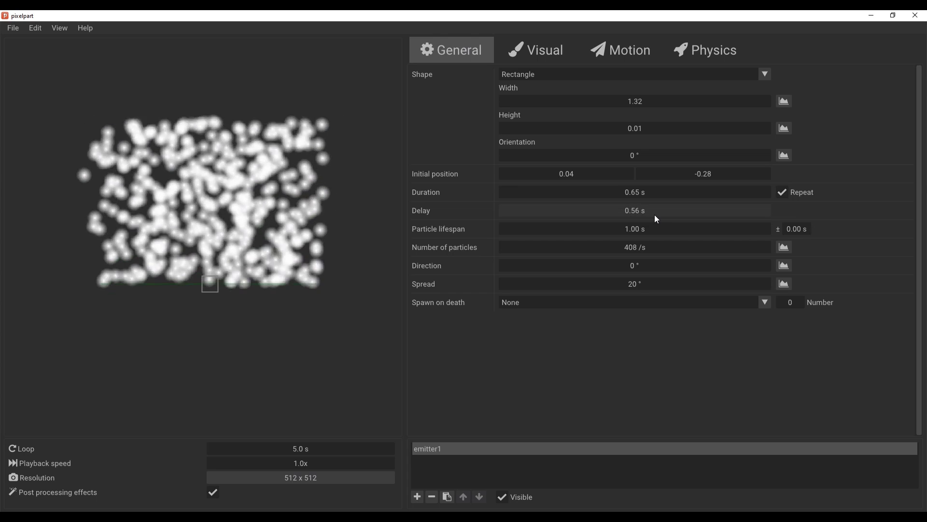
left_click_drag(633, 211, 657, 217)
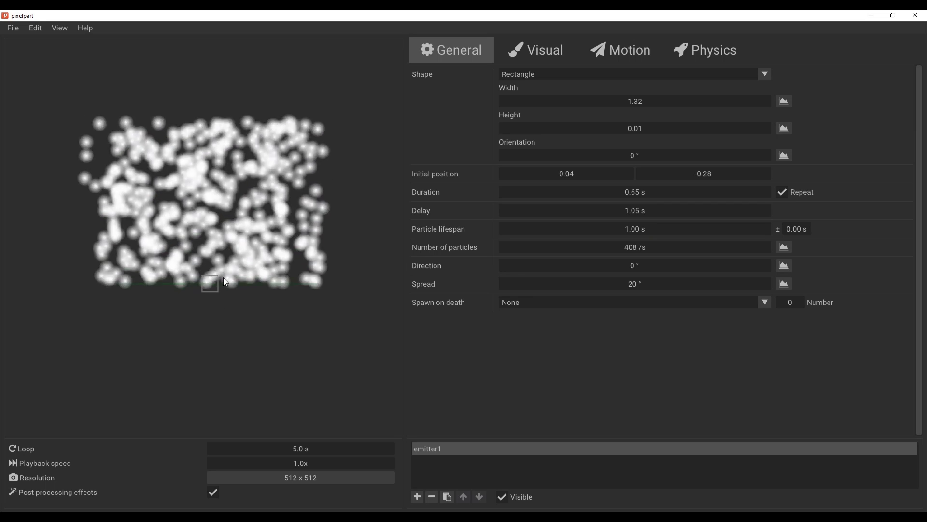
left_click_drag(212, 289, 210, 393)
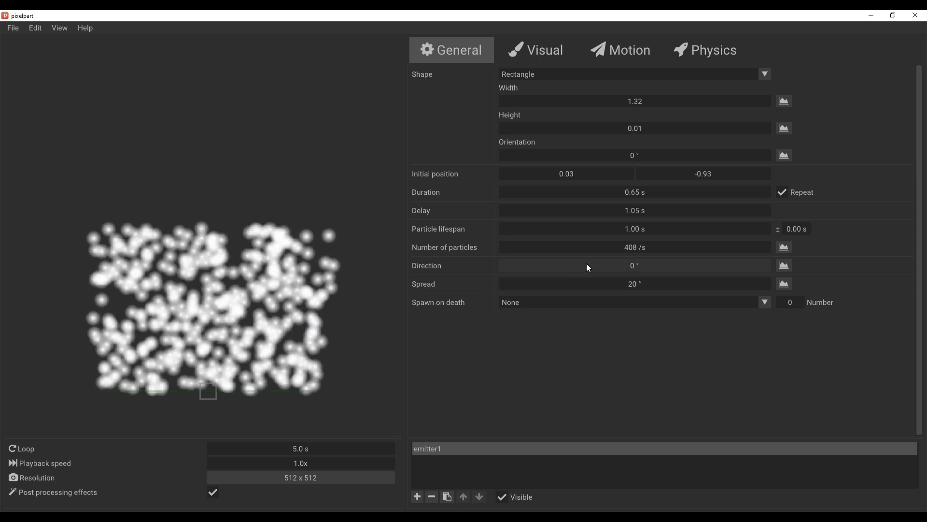
left_click_drag(588, 267, 561, 263)
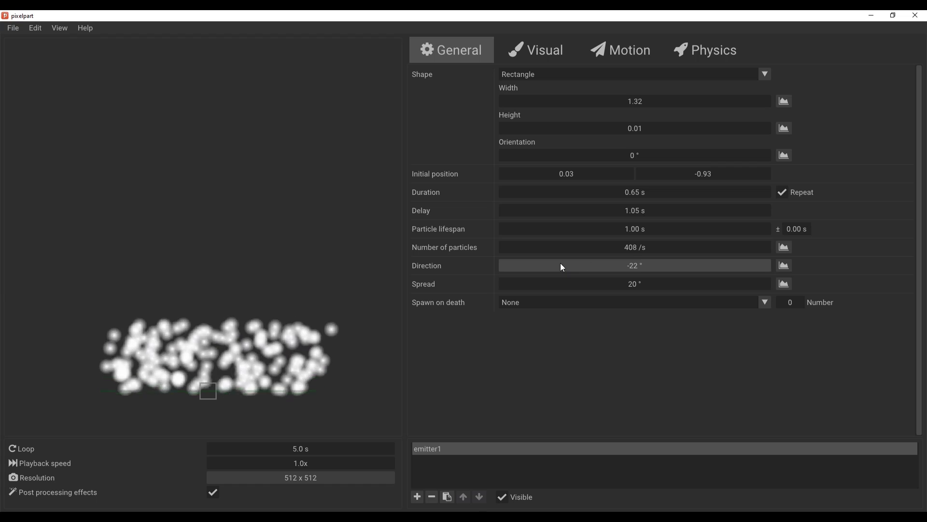
Step: Make emitter1's direction a curve over time, repositioning the first keyframe and adding a second
left_click(784, 265)
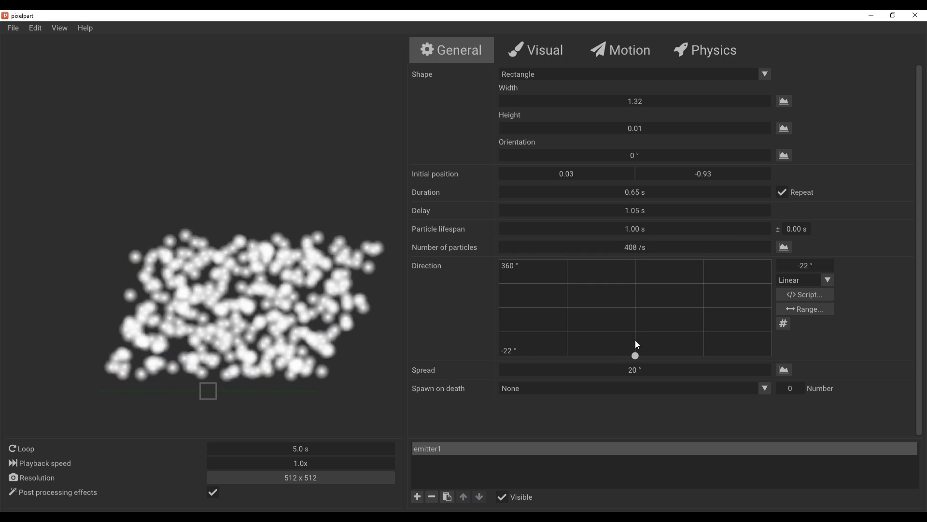
left_click_drag(636, 355, 567, 345)
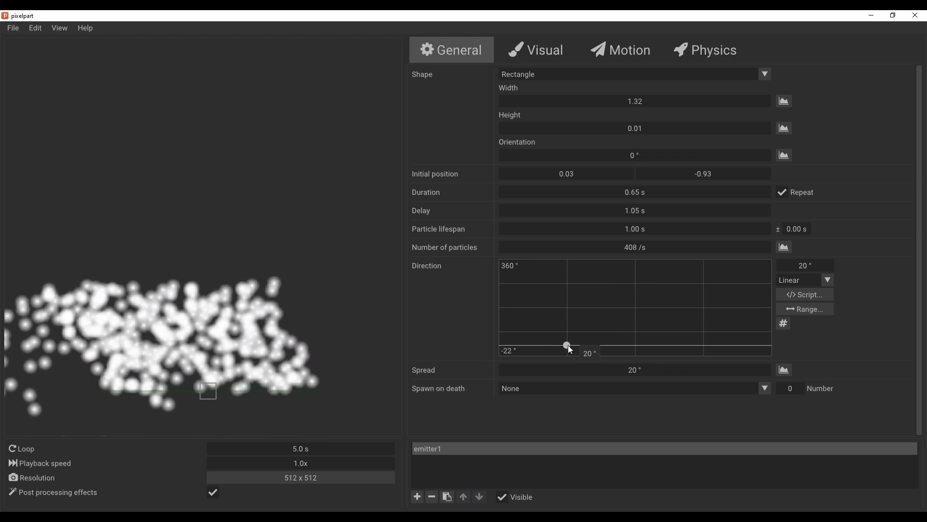
left_click(646, 346)
left_click_drag(646, 345, 646, 281)
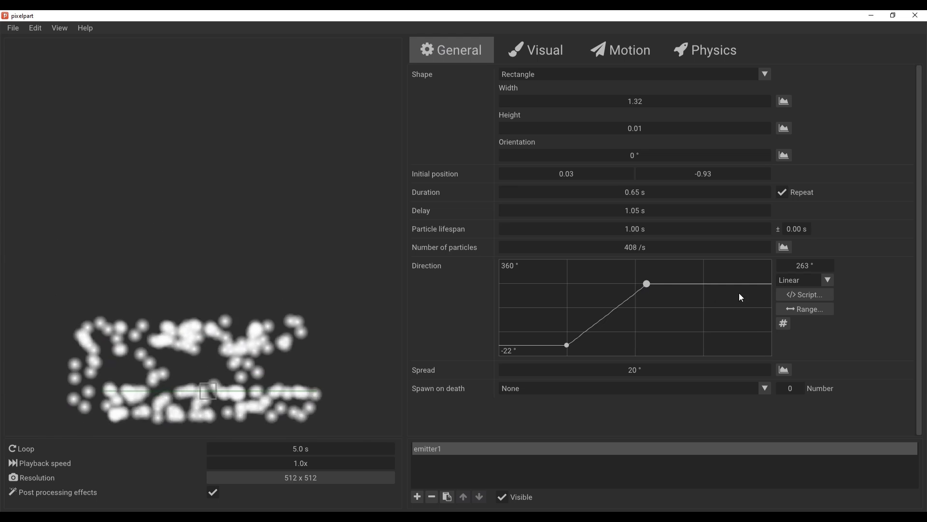
Step: Set the direction curve to Spline and adjust the upper keyframe to about 177°
left_click(827, 282)
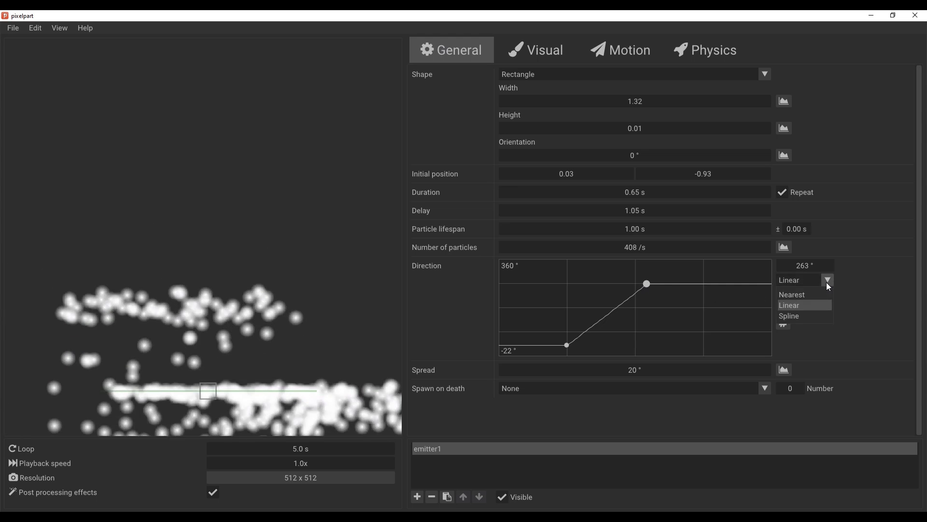
left_click(806, 317)
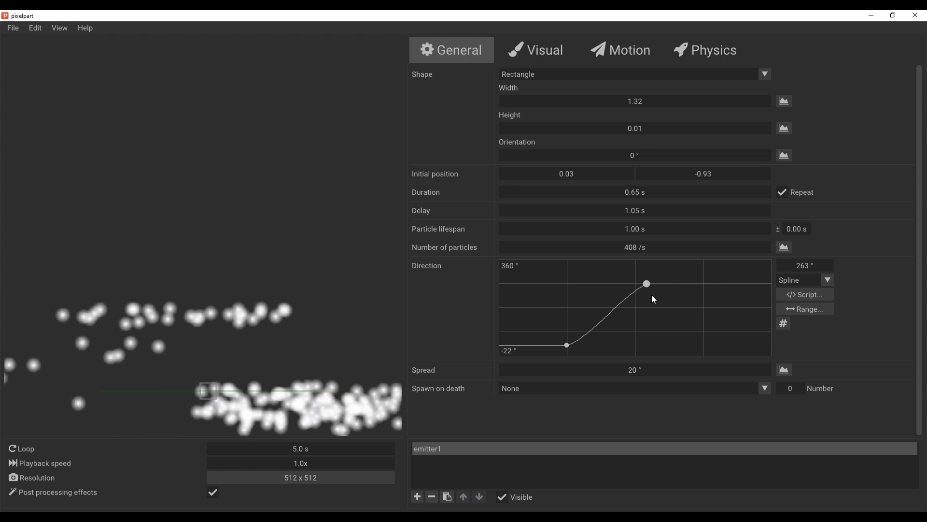
left_click_drag(647, 284, 720, 289)
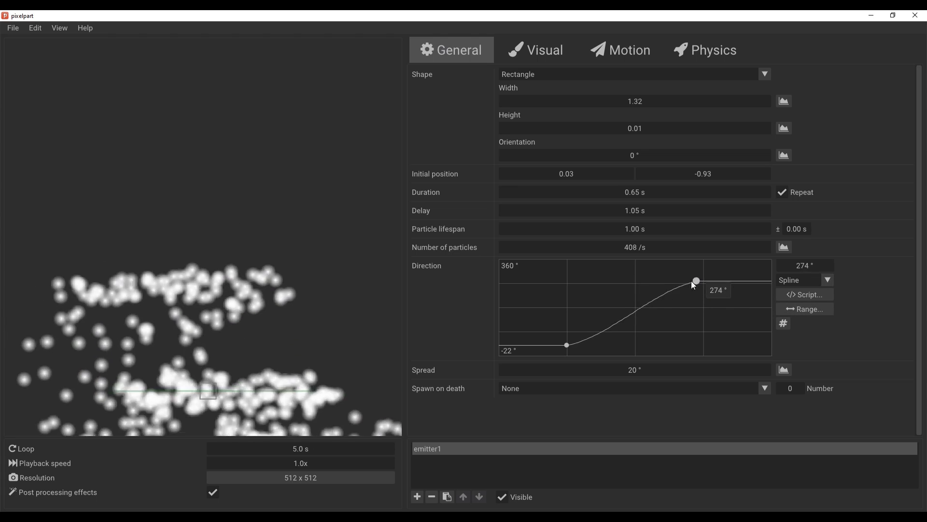
left_click_drag(611, 281, 628, 347)
left_click_drag(630, 307, 630, 306)
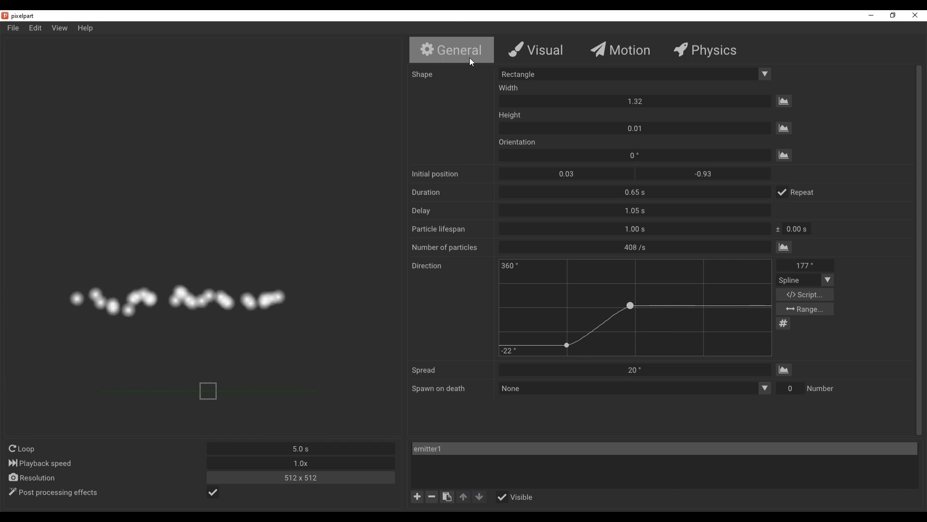
Step: Shift a colour gradient stop left in the Visual settings, then create a new project
left_click(522, 52)
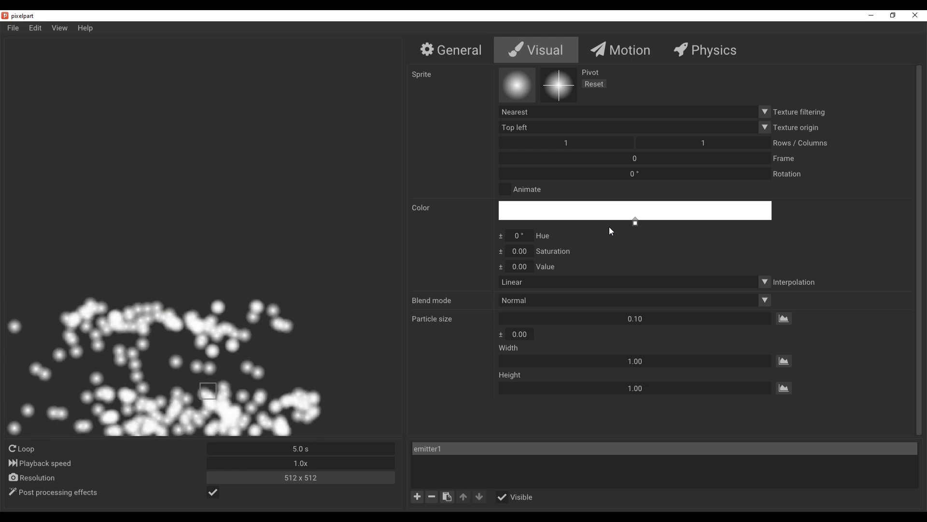
left_click_drag(634, 222, 535, 220)
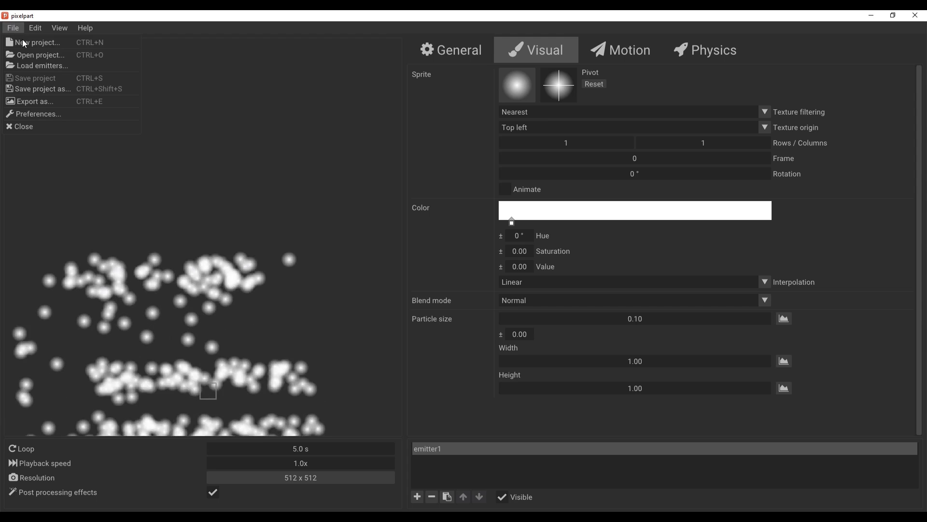
left_click(24, 44)
left_click(393, 290)
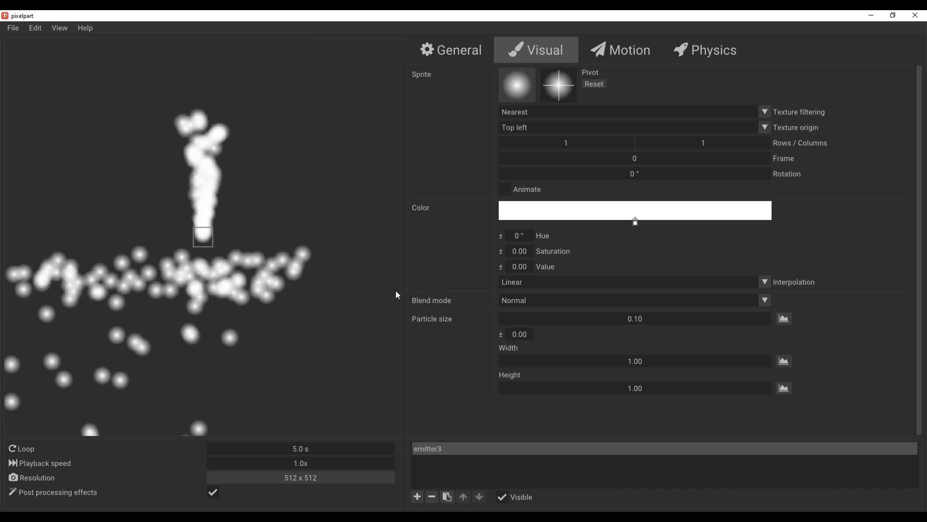
Step: Move the emitter lower and set the colour gradient's start stop to bright orange
left_click_drag(197, 243, 189, 356)
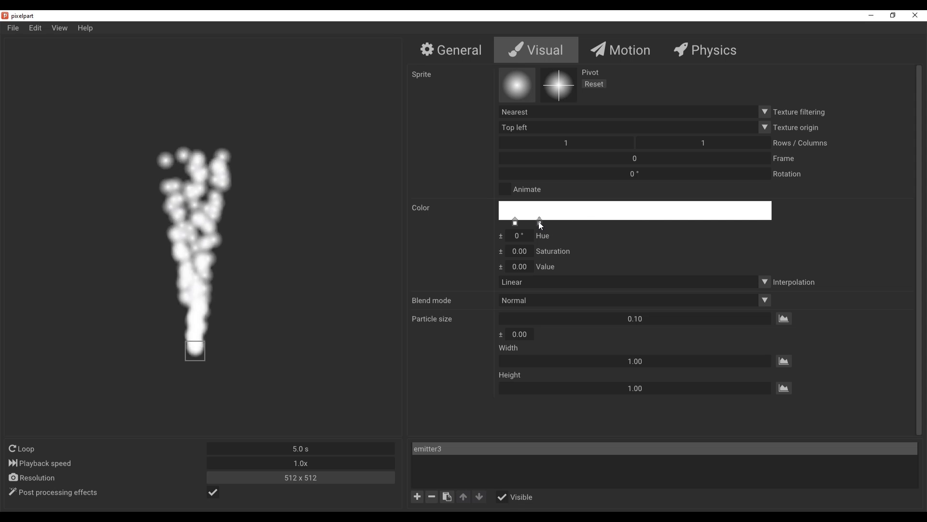
left_click_drag(540, 222, 778, 256)
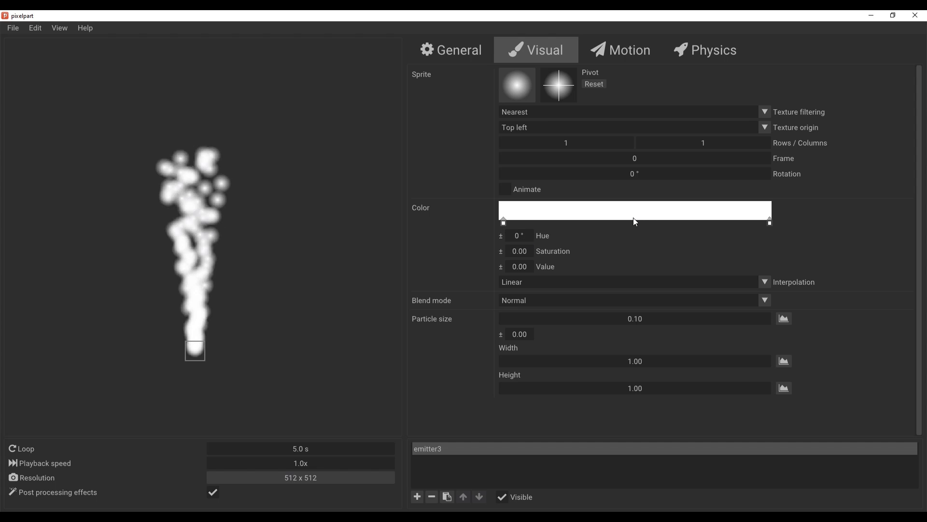
left_click(504, 223)
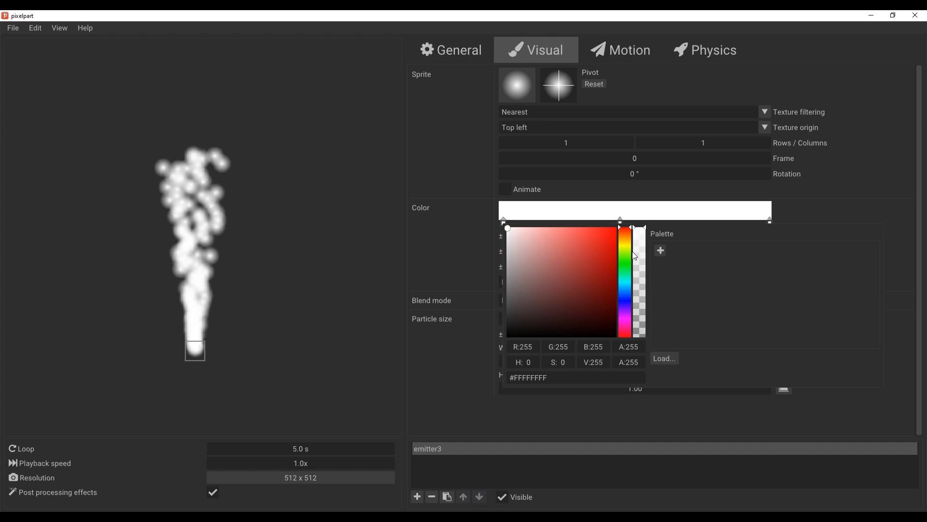
left_click(623, 234)
left_click(615, 228)
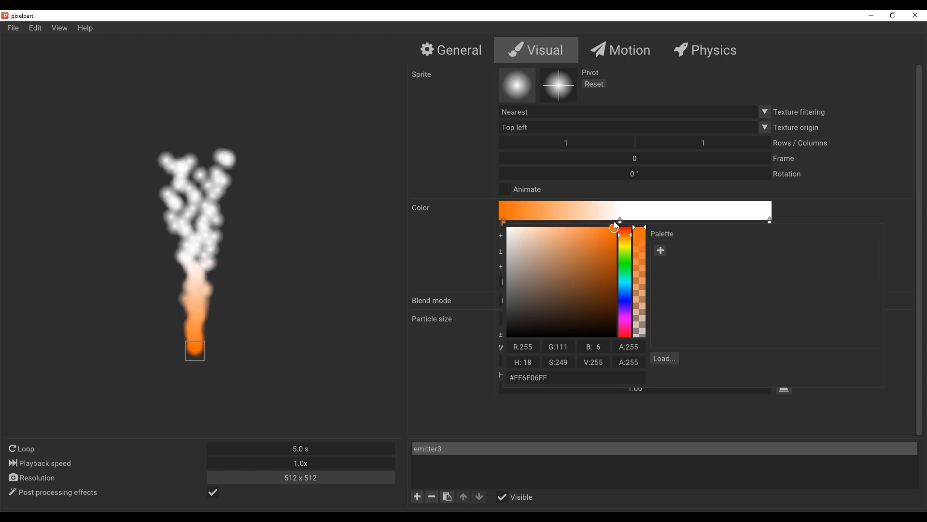
mouse_move(615, 228)
left_mouse_down()
mouse_move(613, 320)
mouse_move(611, 230)
left_mouse_up()
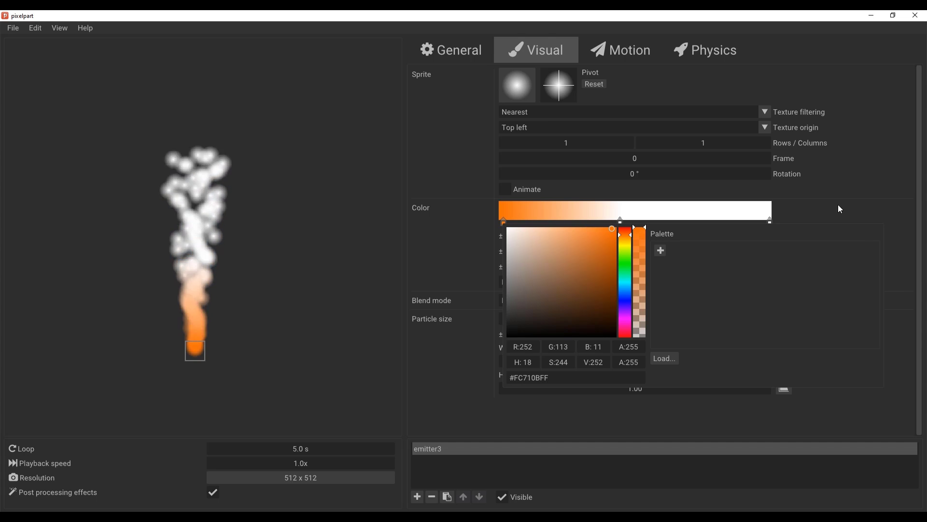
left_click(855, 200)
Step: Make the gradient's middle stop red and its end stop black
left_click(620, 223)
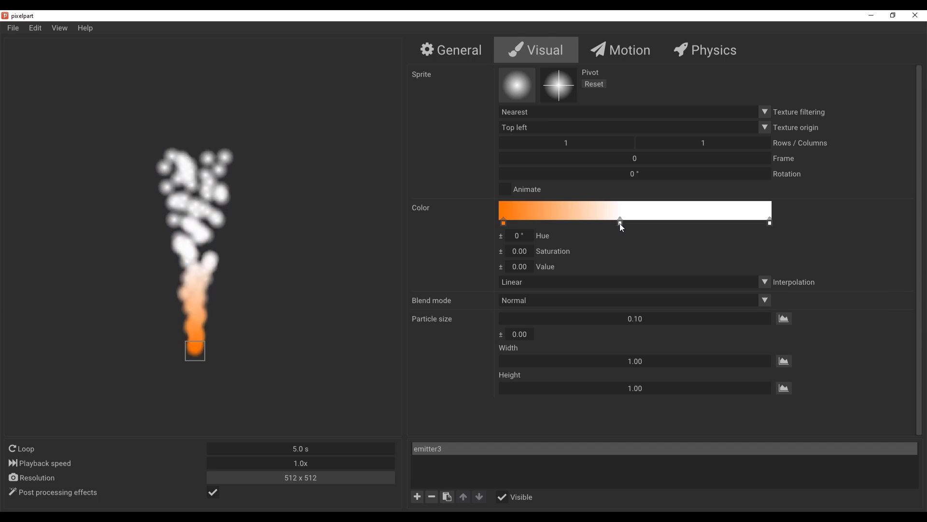
left_click(620, 223)
left_click_drag(638, 236, 669, 231)
left_click(843, 198)
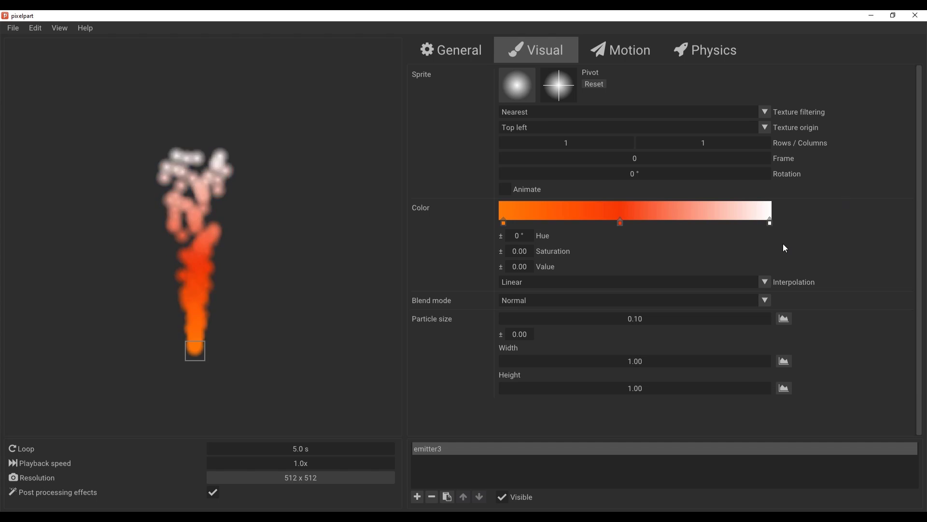
left_click(769, 222)
left_click_drag(608, 283, 588, 339)
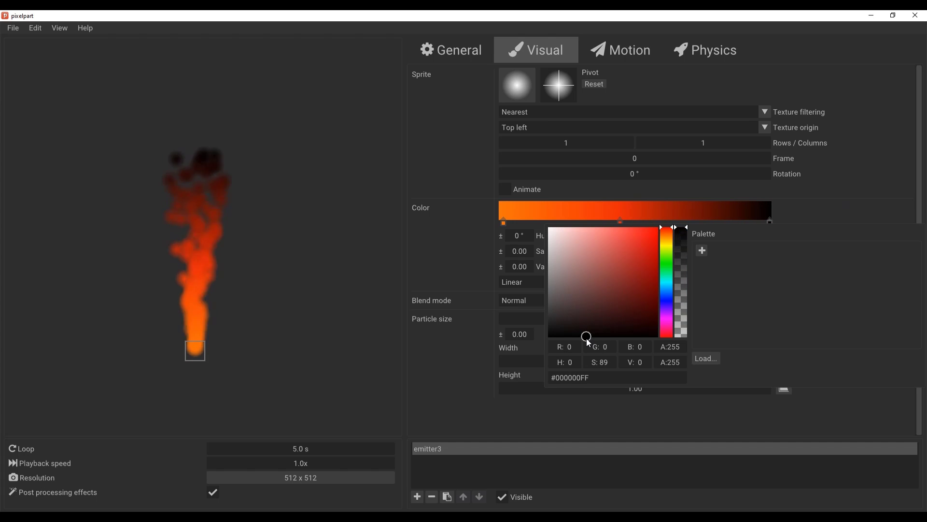
left_click(885, 198)
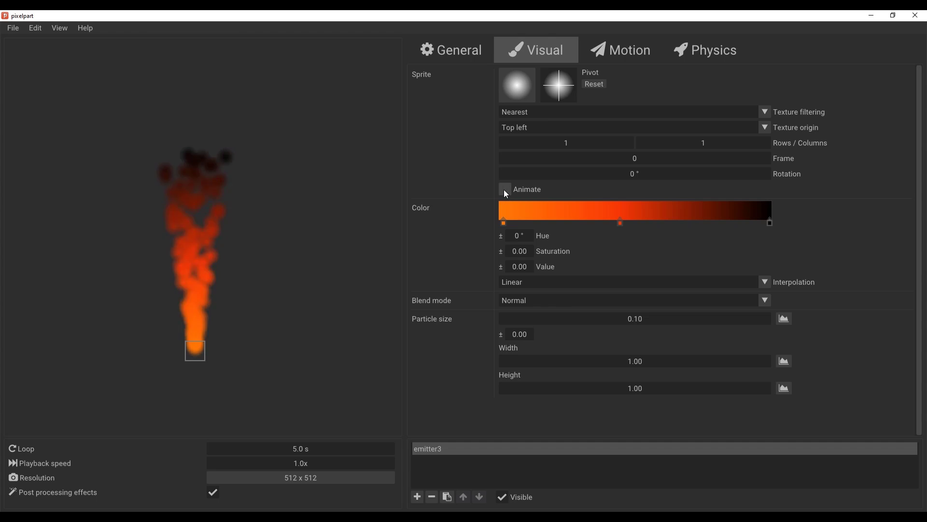
Step: Enable Animate and shrink particle size to 0.04 and particle width to 0.10
left_click(505, 190)
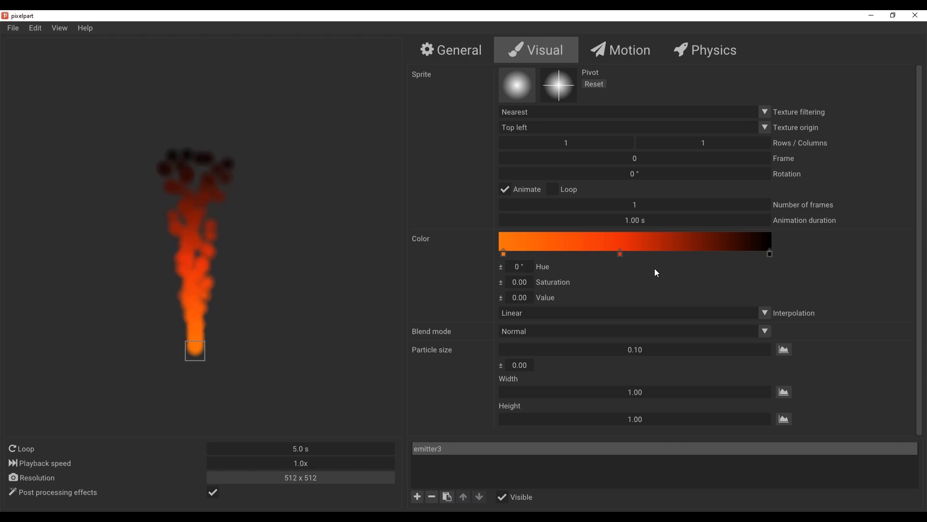
left_click_drag(648, 355, 627, 347)
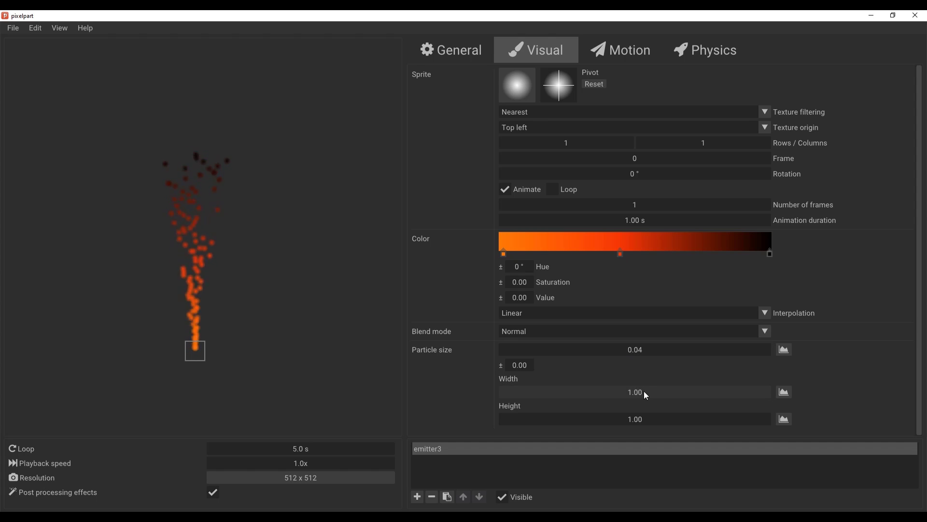
left_click_drag(646, 395, 575, 404)
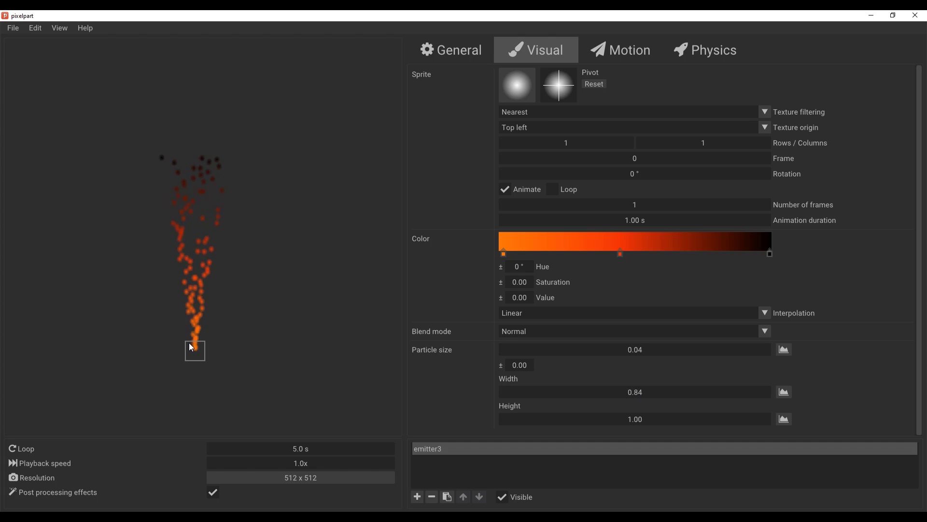
scroll(192, 346, "up", 5)
scroll(191, 343, "down", 2)
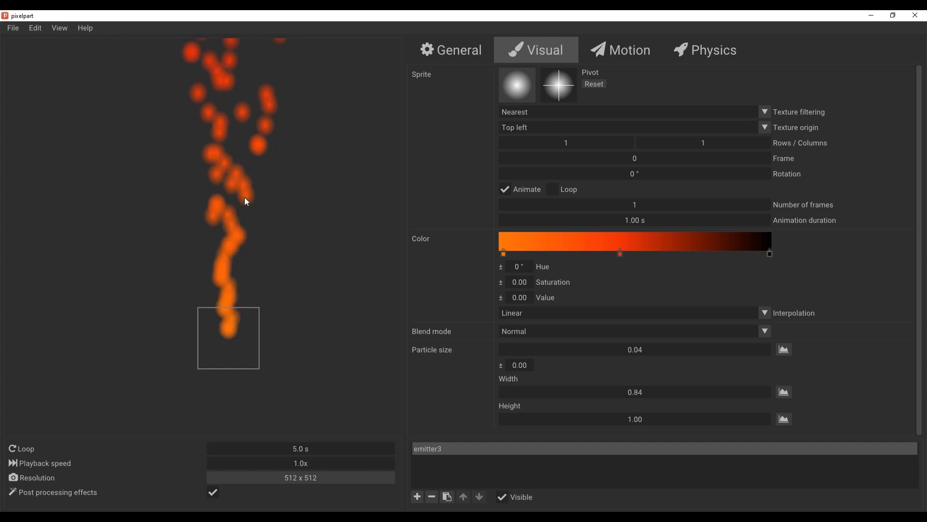
mouse_move(649, 396)
left_mouse_down()
mouse_move(475, 398)
mouse_move(299, 422)
left_mouse_up()
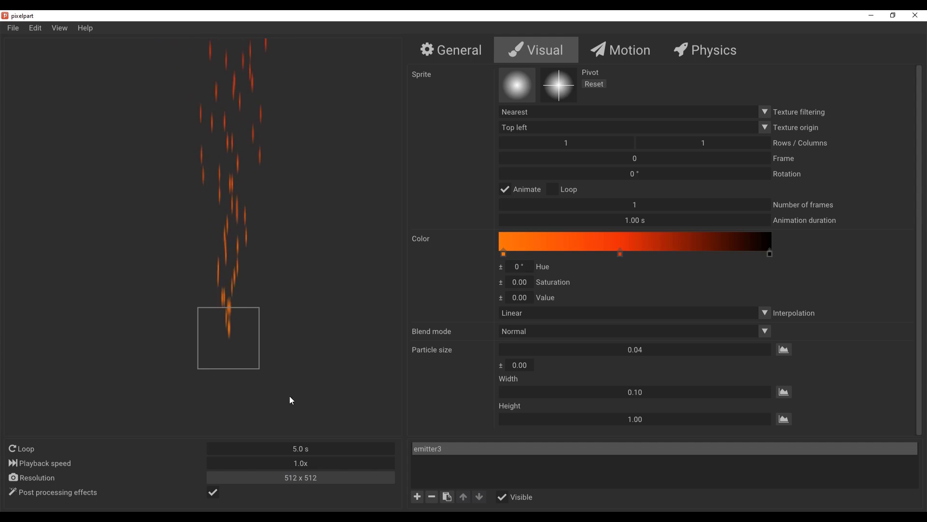
scroll(248, 258, "down", 3)
right_click_drag(231, 236, 227, 294)
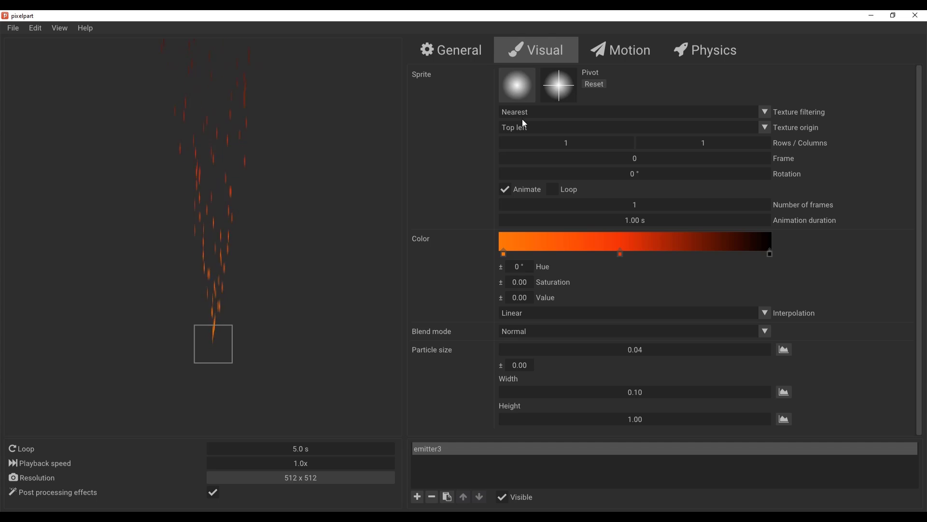
Step: Set the particle sprite to dirt_01.png from the sprites folder
left_click(517, 91)
double_click(323, 235)
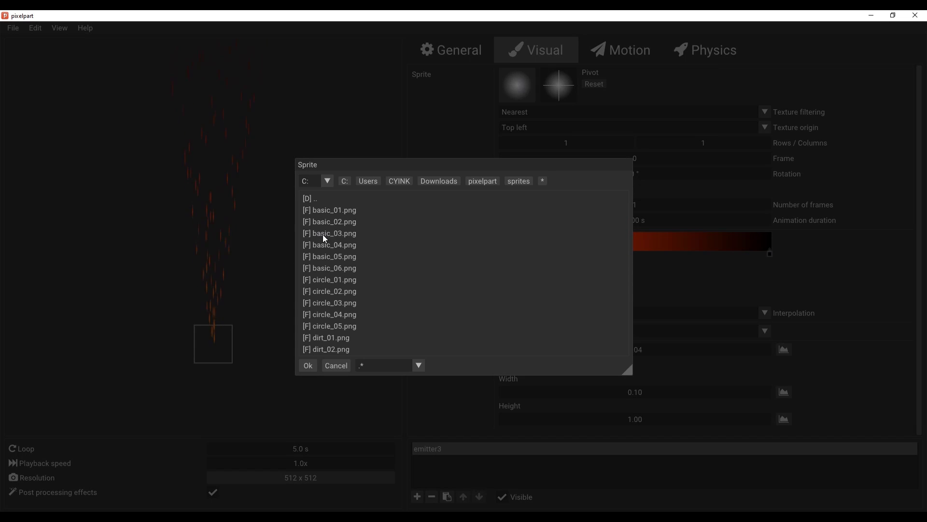
left_click(342, 341)
left_click(305, 367)
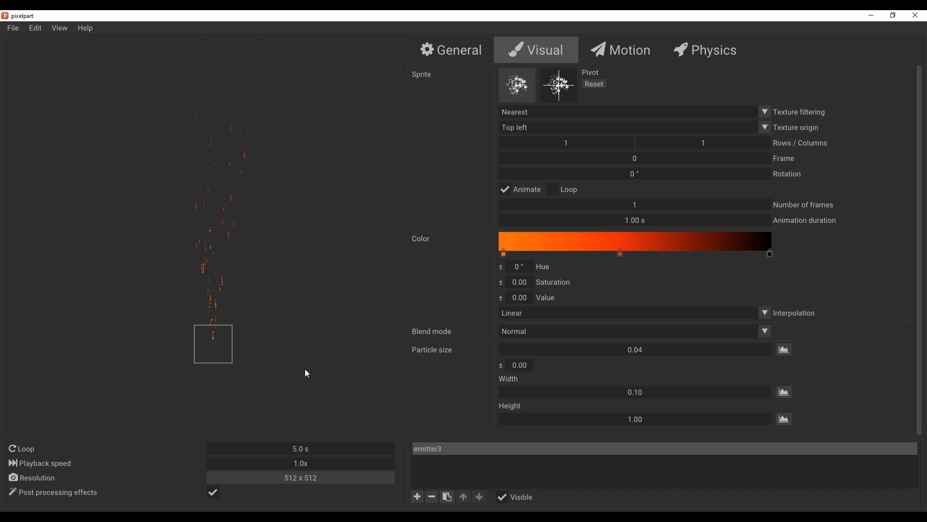
Step: Reset the particle width to 1.00 and show emitter3's Motion settings
double_click(642, 392)
type("1")
key("Return")
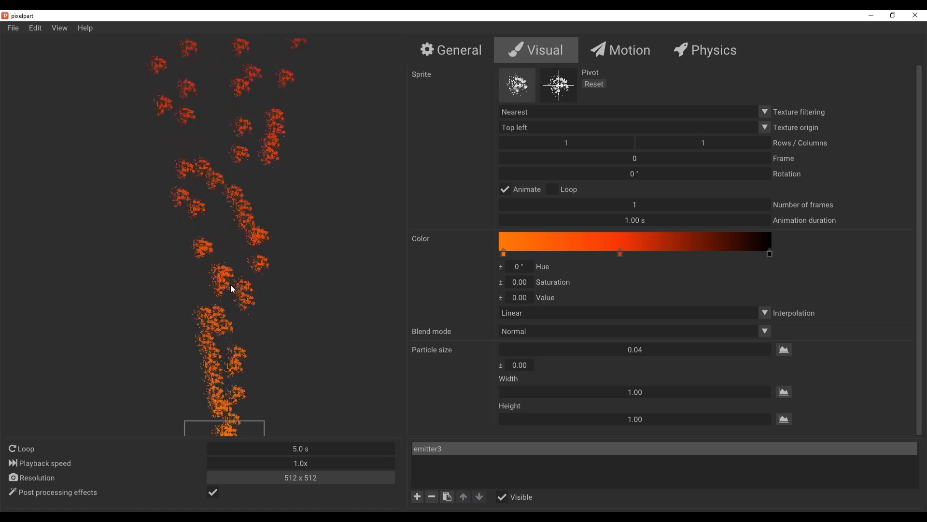
scroll(232, 290, "down", 2)
scroll(241, 250, "down", 2)
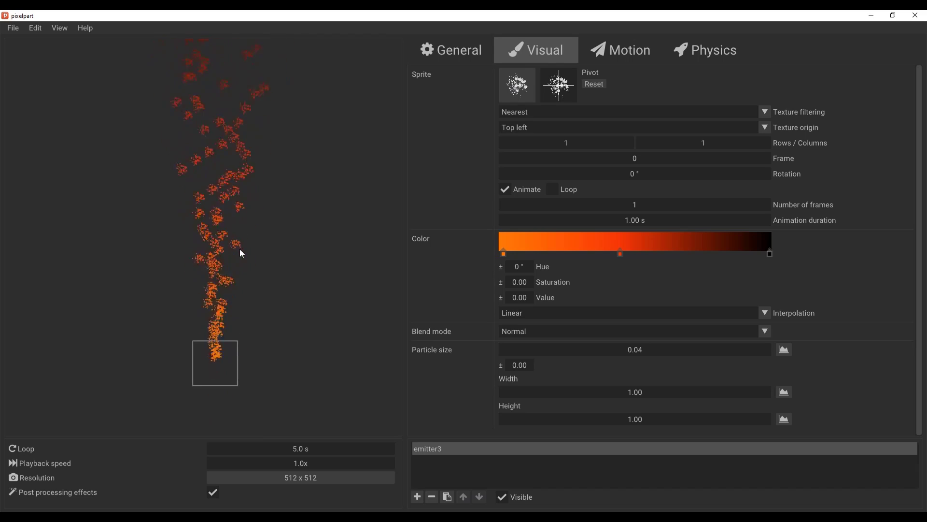
left_click(610, 52)
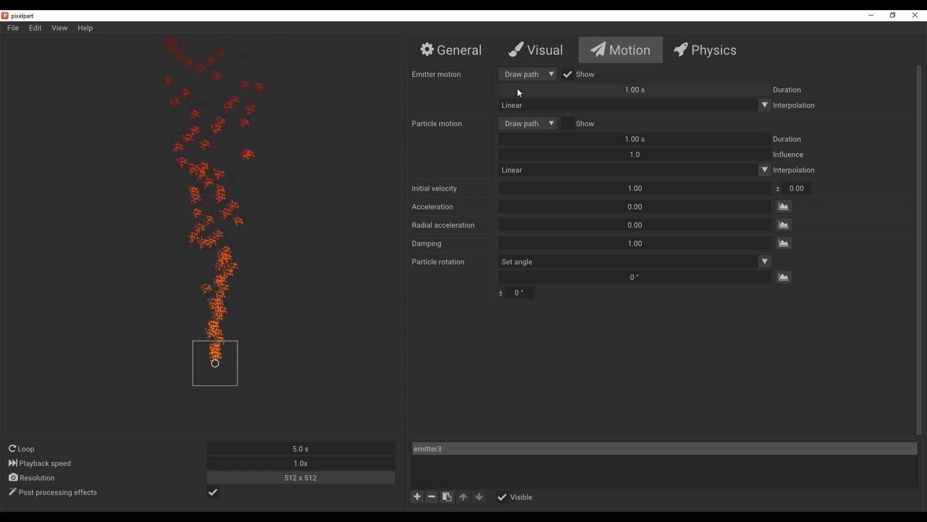
Step: Draw a wavy emitter motion path across the preview, discarding the first attempted path
left_click(524, 74)
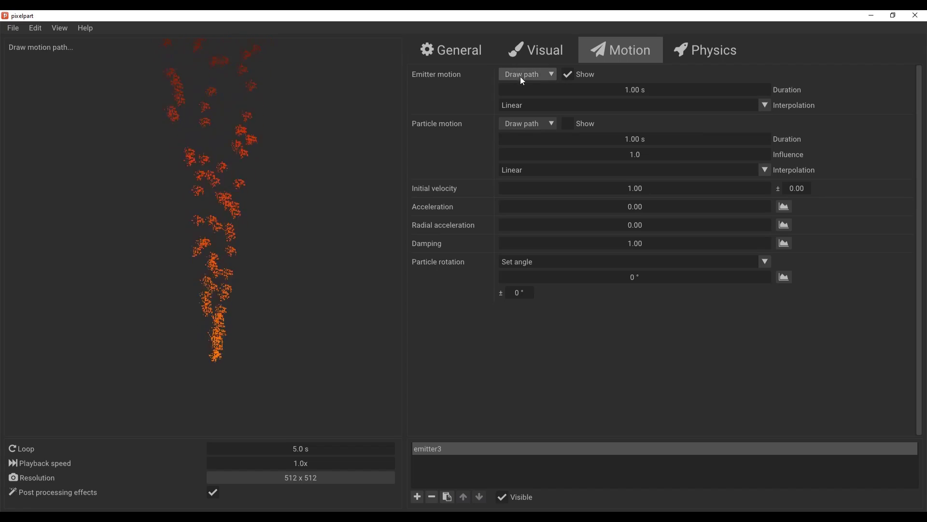
mouse_move(341, 164)
left_mouse_down()
mouse_move(249, 132)
mouse_move(172, 159)
mouse_move(158, 262)
mouse_move(110, 356)
mouse_move(47, 329)
left_mouse_up()
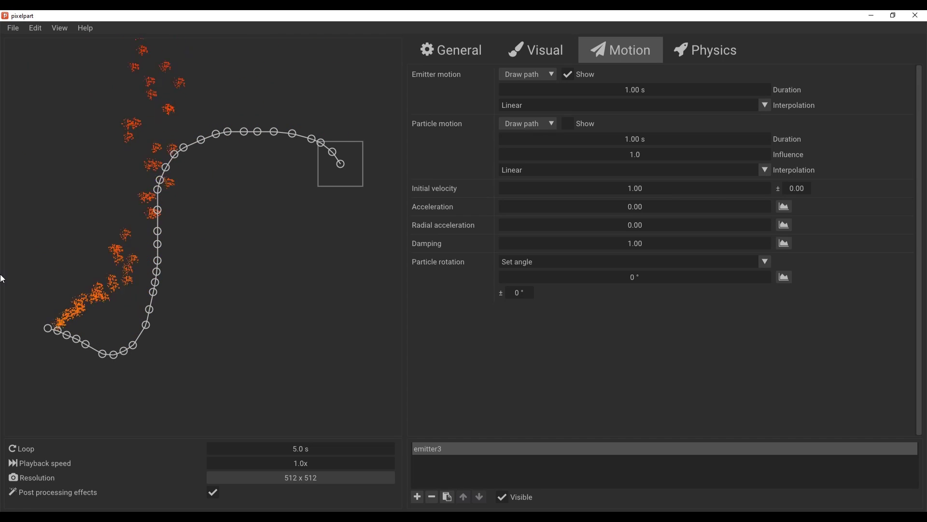
left_click(160, 300)
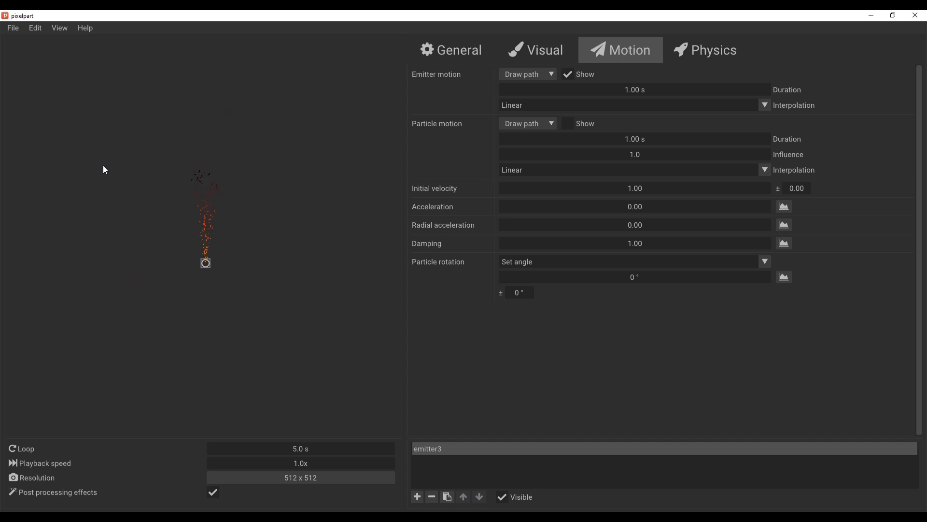
left_click(517, 74)
mouse_move(26, 346)
left_mouse_down()
mouse_move(58, 230)
mouse_move(92, 206)
mouse_move(125, 245)
mouse_move(142, 326)
mouse_move(167, 346)
mouse_move(205, 286)
mouse_move(240, 144)
mouse_move(271, 214)
mouse_move(283, 302)
mouse_move(313, 335)
mouse_move(355, 322)
left_mouse_up()
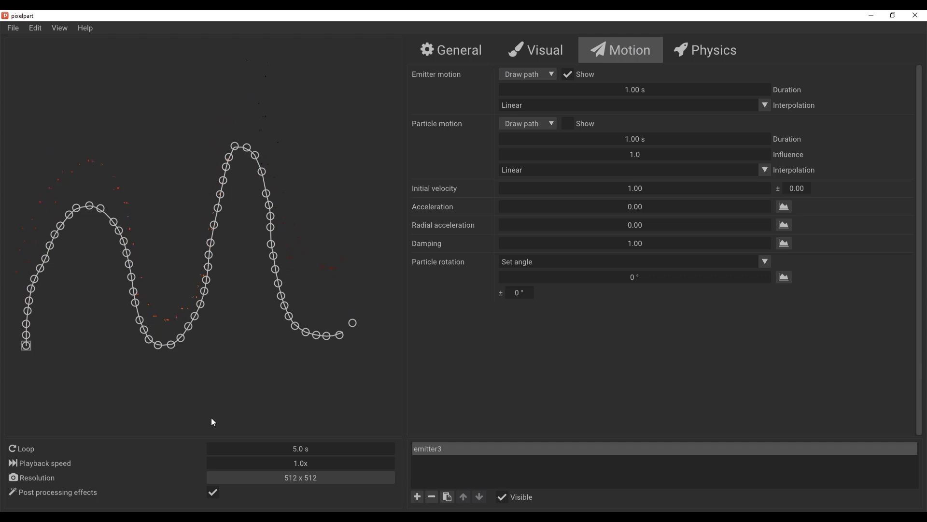
left_click(458, 47)
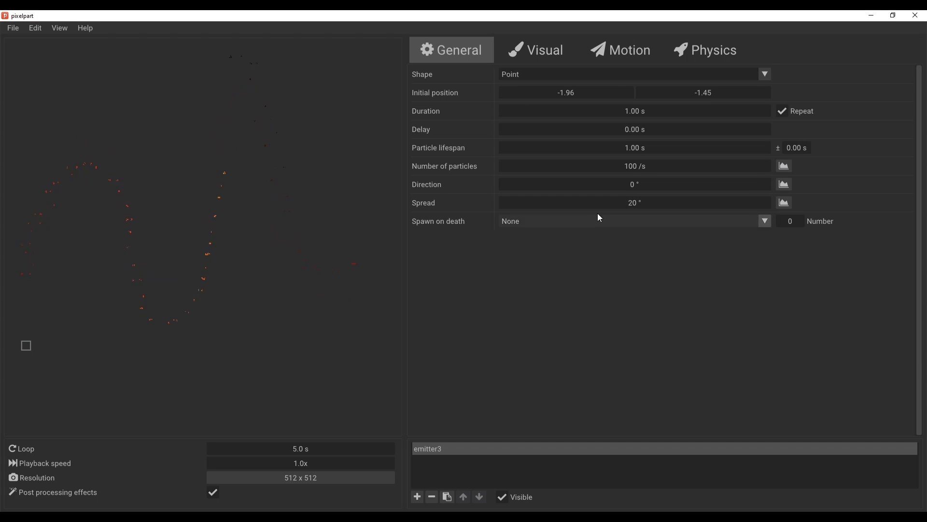
Step: Raise Number of particles to 1058 /s and Particle lifespan to 3.13 s
left_click_drag(613, 169, 787, 175)
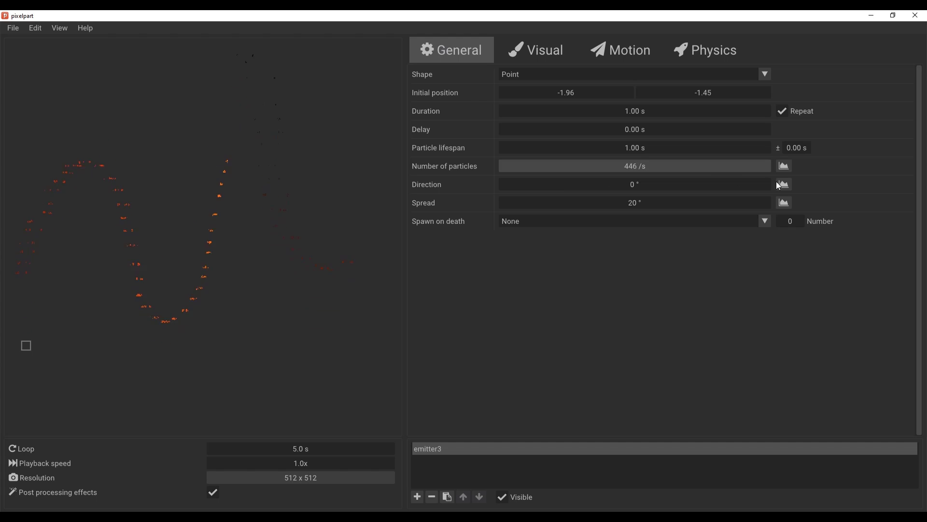
left_click_drag(590, 172, 867, 176)
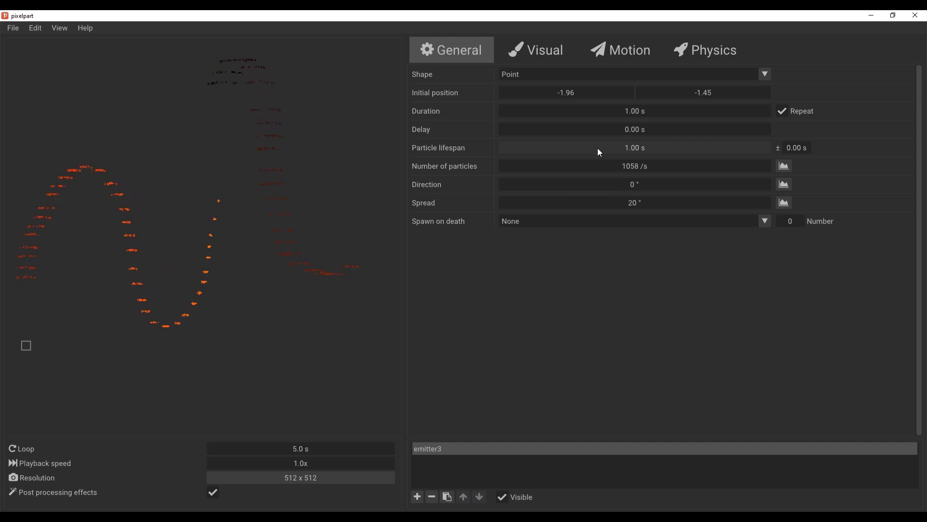
left_click_drag(605, 149, 706, 146)
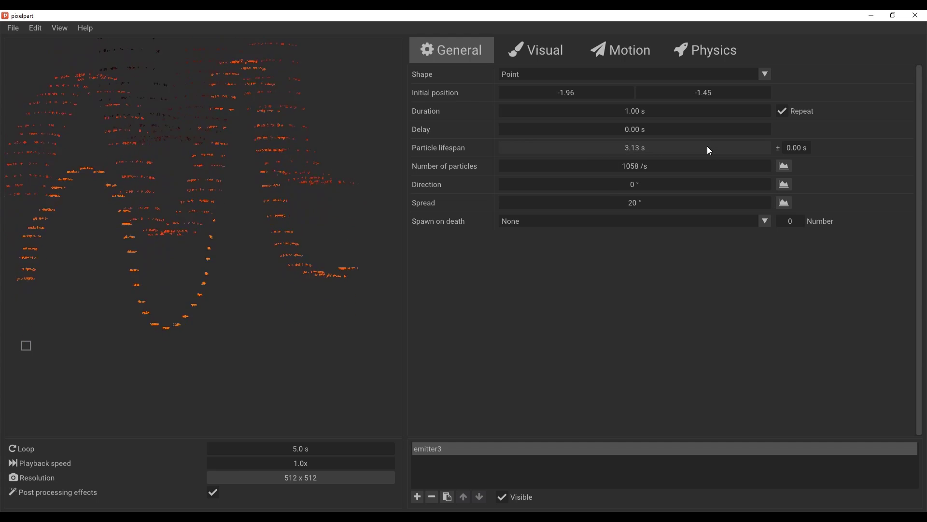
left_click(609, 47)
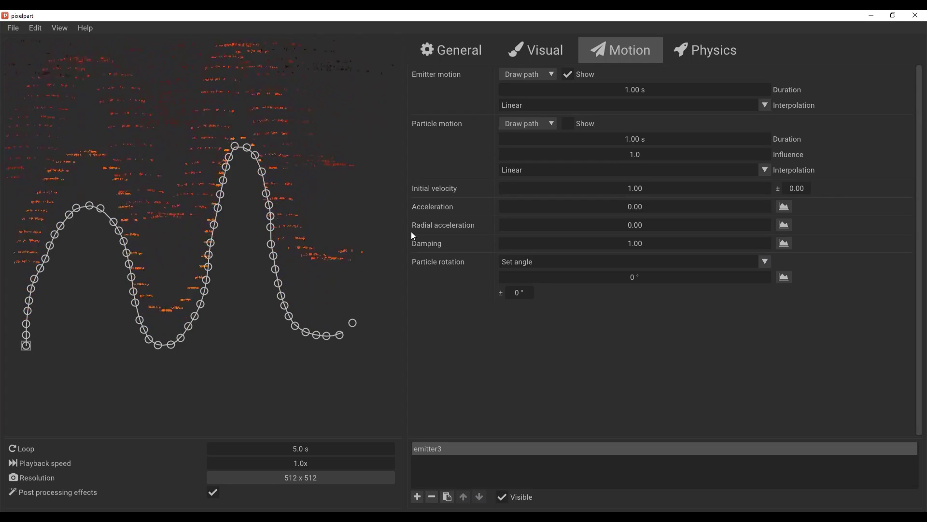
Step: Zoom out the preview and draw an arching particle path that curves down to the lower right
scroll(231, 310, "down", 2)
scroll(231, 310, "down", 2)
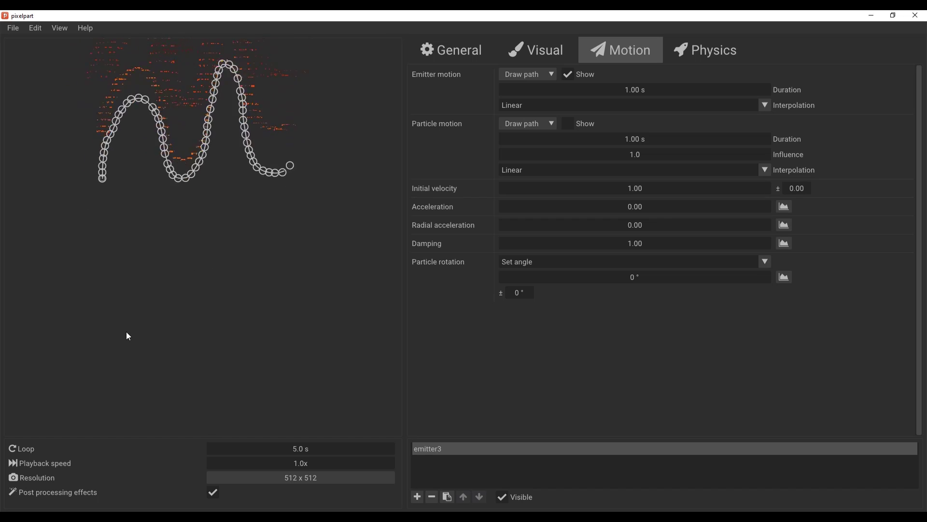
left_click(513, 124)
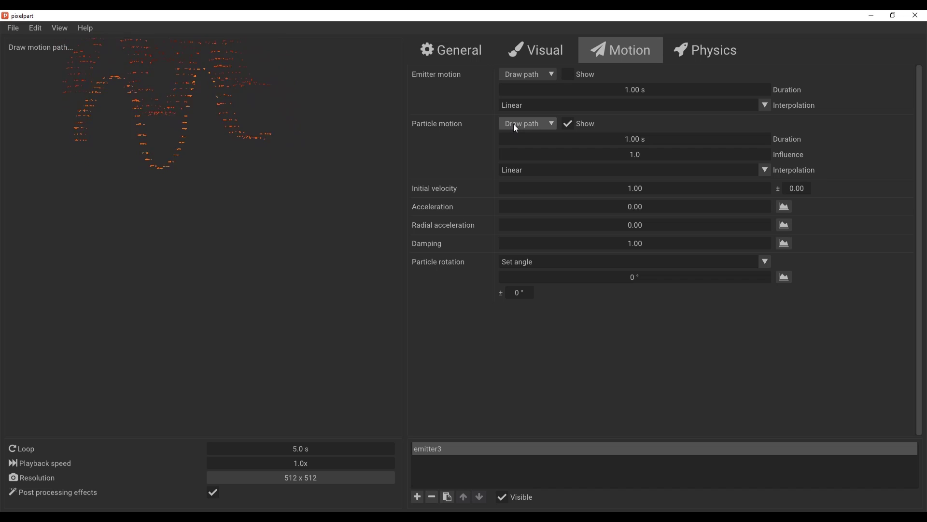
mouse_move(37, 279)
left_mouse_down()
mouse_move(80, 181)
mouse_move(112, 176)
mouse_move(137, 227)
mouse_move(162, 332)
mouse_move(191, 376)
mouse_move(219, 395)
mouse_move(350, 403)
left_mouse_up()
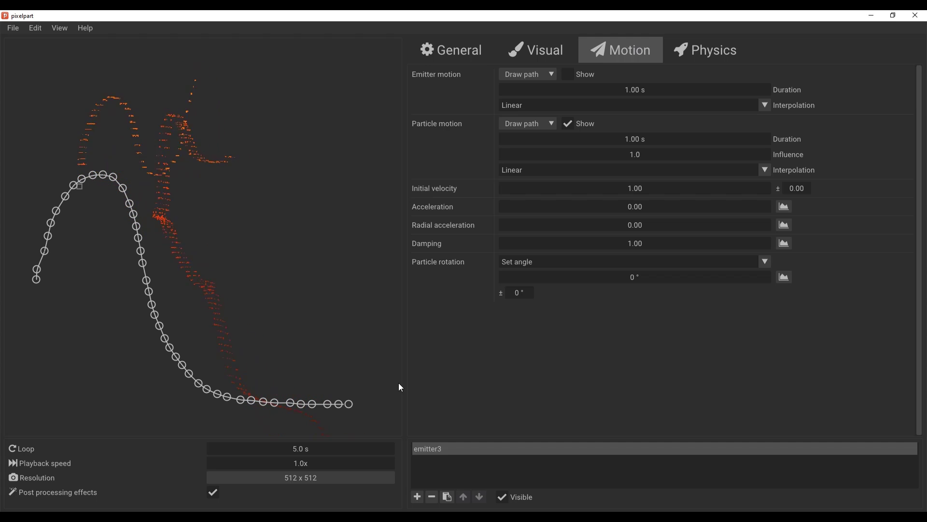
Step: Delete the emitter's wavy motion path from the Draw path options menu
left_click(537, 74)
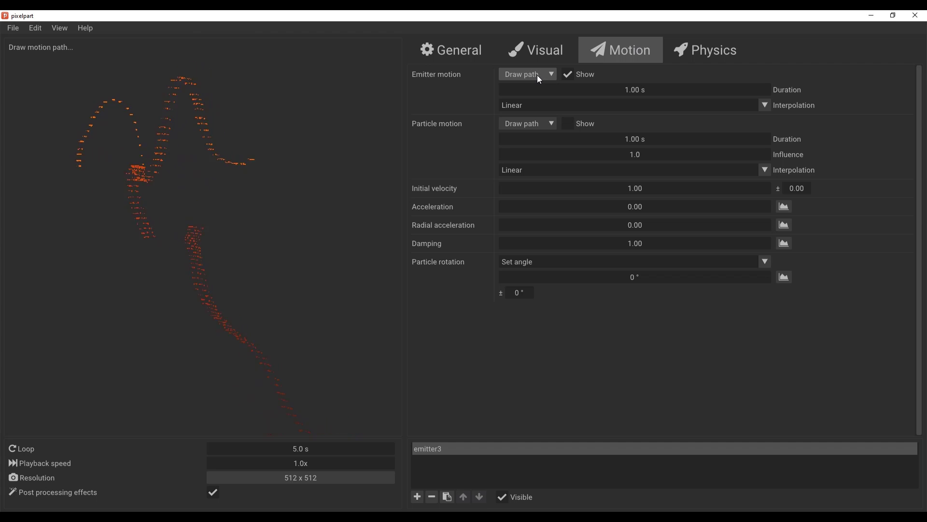
left_click(551, 73)
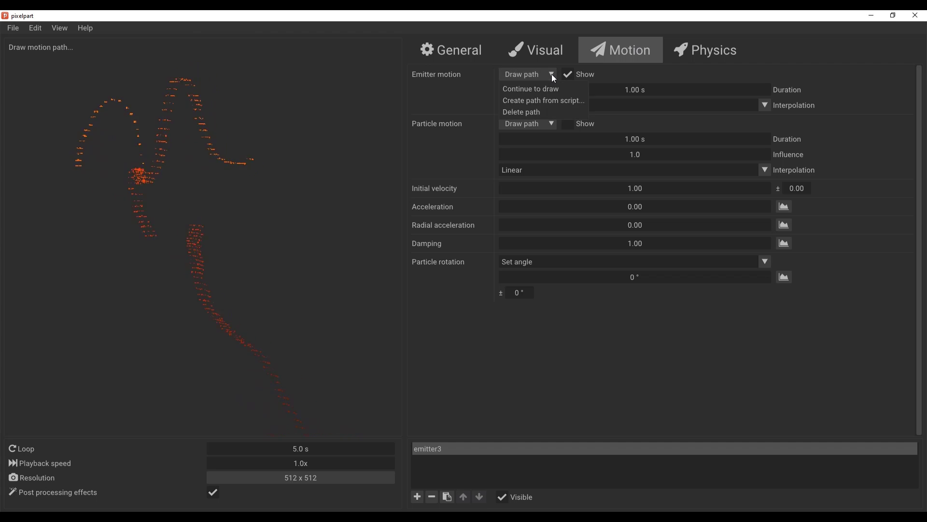
left_click(552, 74)
left_click(551, 77)
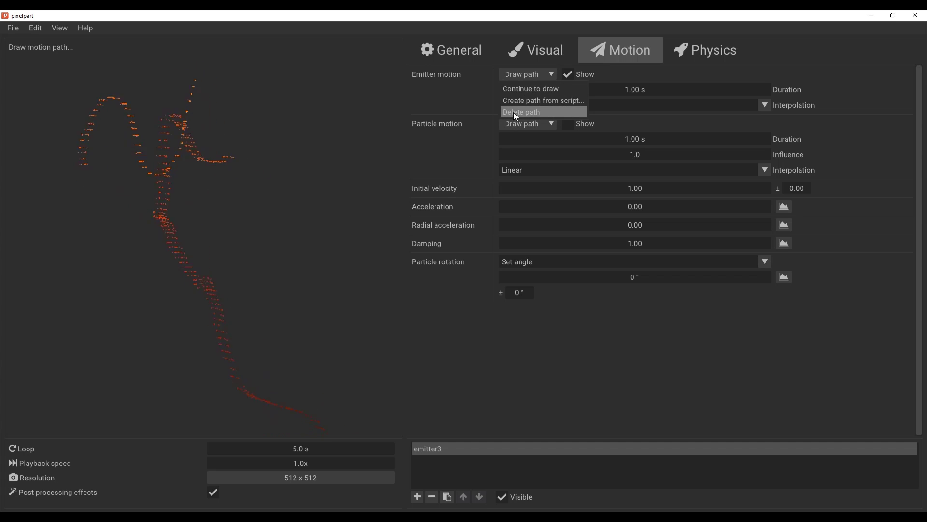
left_click(537, 114)
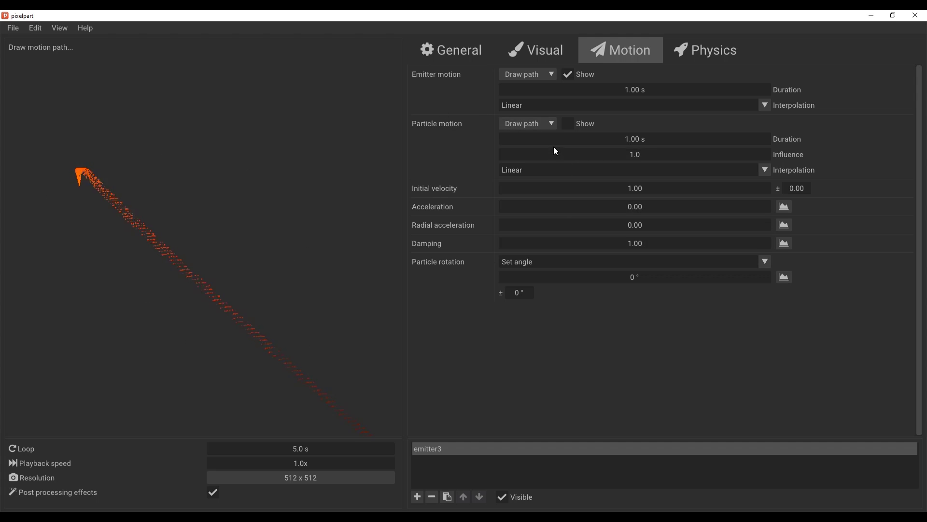
Step: Show the particle motion path and set its Influence to 100.0
left_click(568, 123)
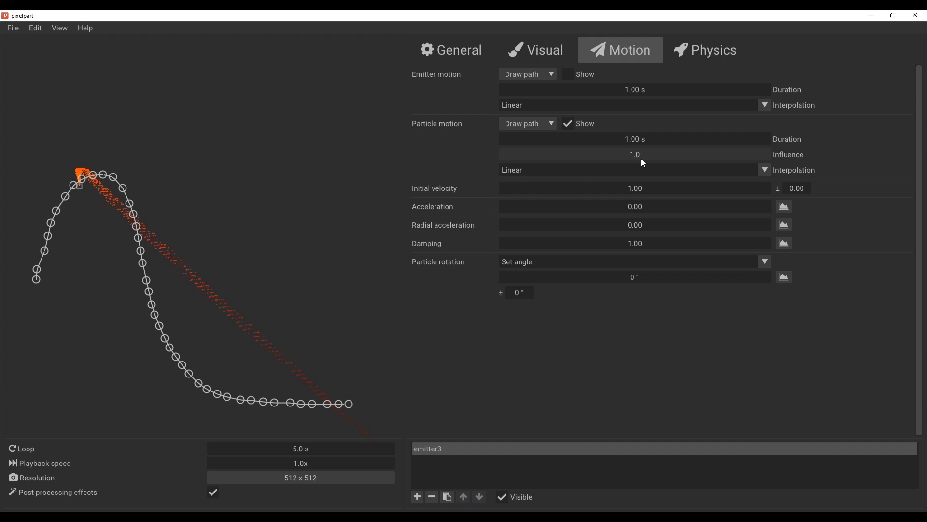
left_click_drag(623, 155, 686, 160)
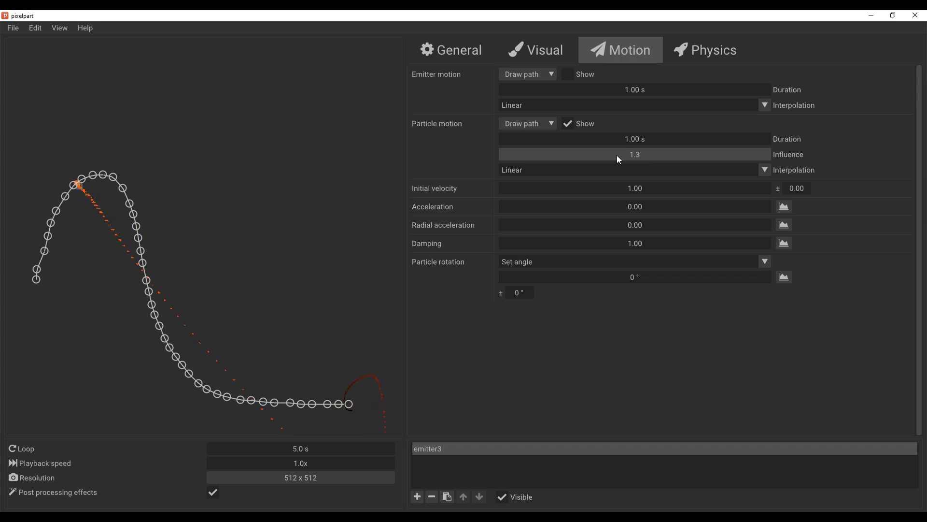
left_click_drag(619, 156, 473, 153)
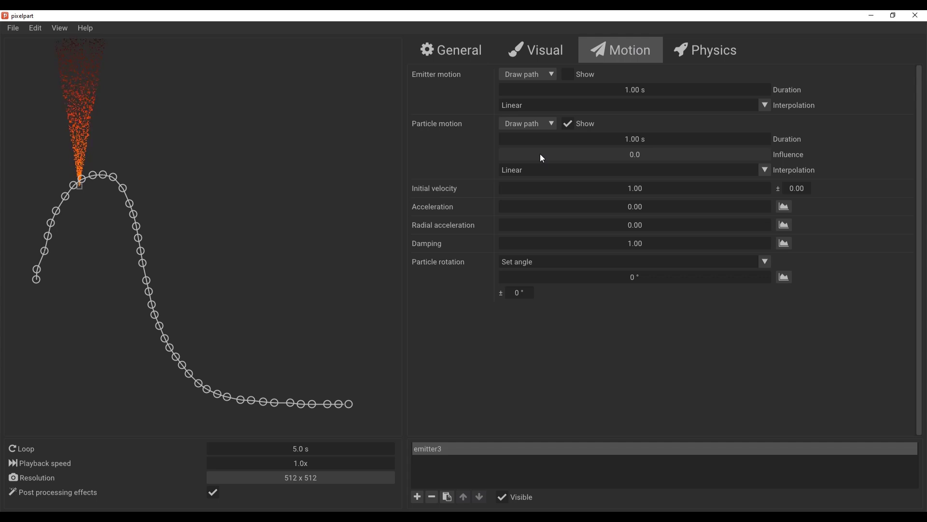
mouse_move(540, 158)
left_mouse_down()
mouse_move(556, 155)
mouse_move(528, 153)
mouse_move(686, 155)
left_mouse_up()
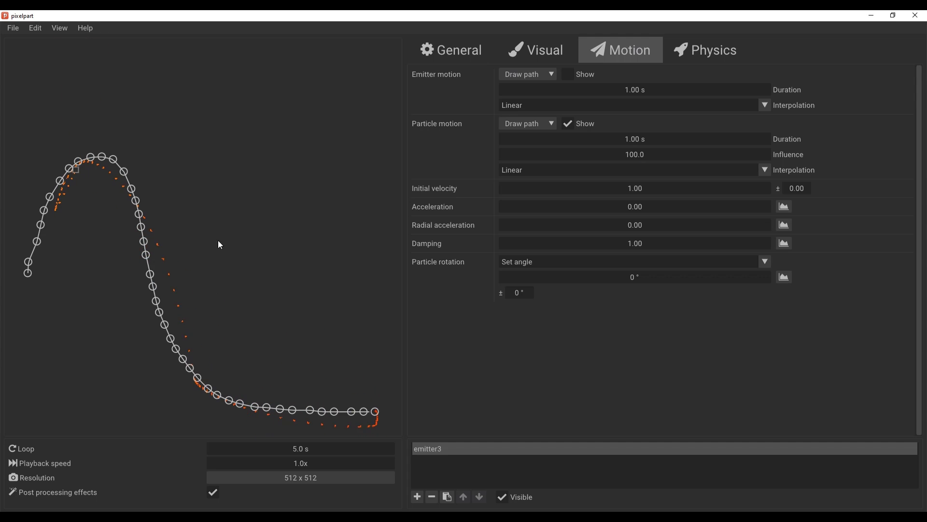
scroll(207, 289, "up", 5)
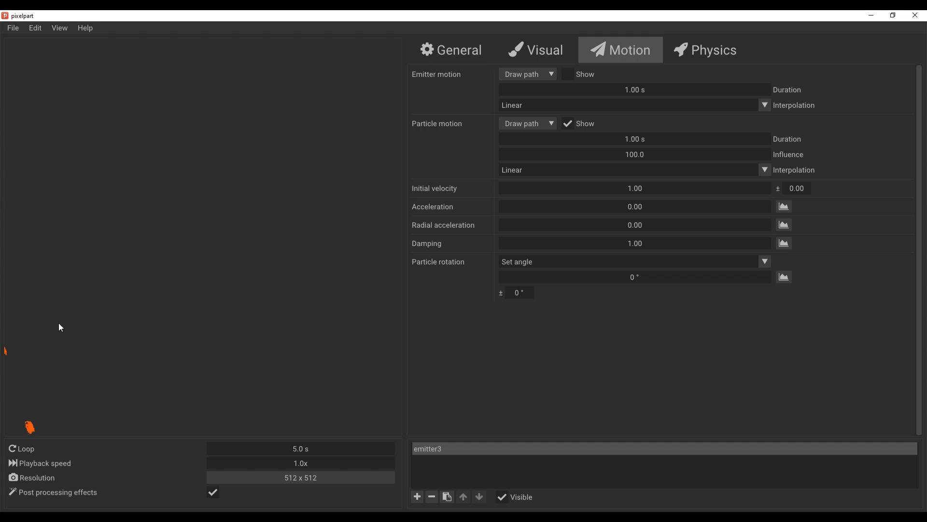
scroll(95, 336, "down", 5)
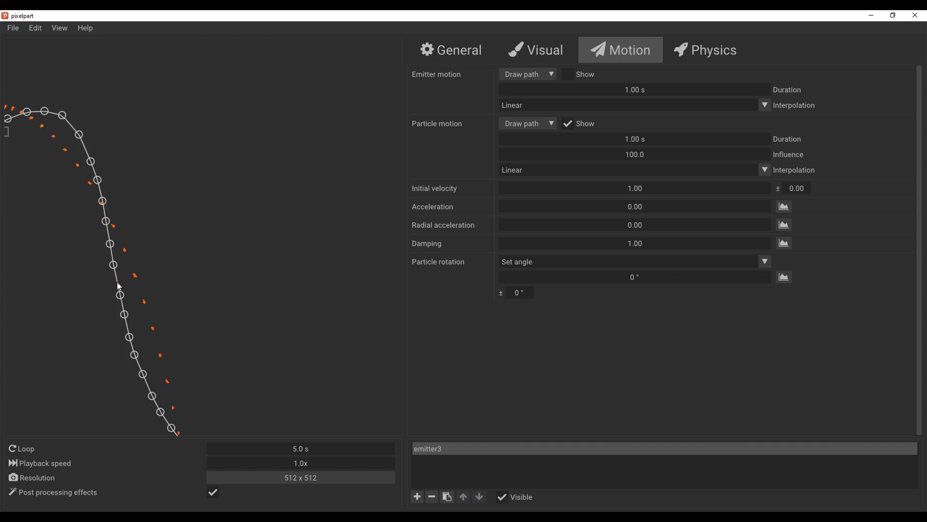
scroll(82, 198, "up", 3)
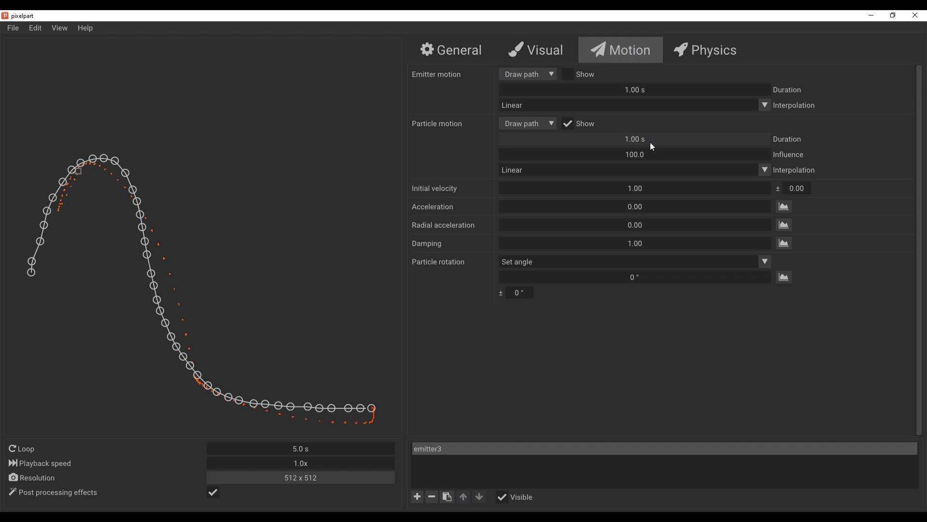
Step: Adjust the particle path duration to 3.18 s
left_click_drag(650, 142, 637, 141)
left_click_drag(581, 143, 681, 151)
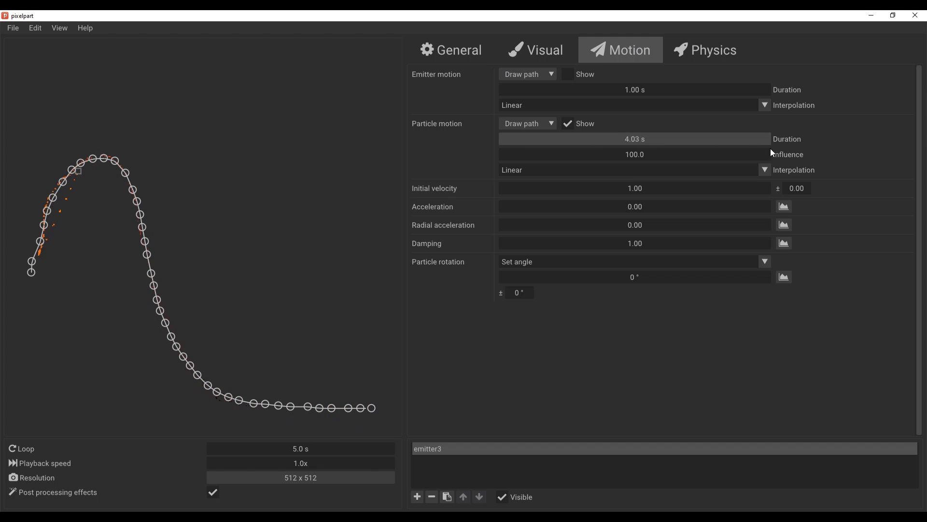
left_click_drag(772, 153, 573, 134)
left_click_drag(699, 144, 686, 163)
left_click_drag(752, 163, 579, 152)
left_click_drag(680, 163, 694, 162)
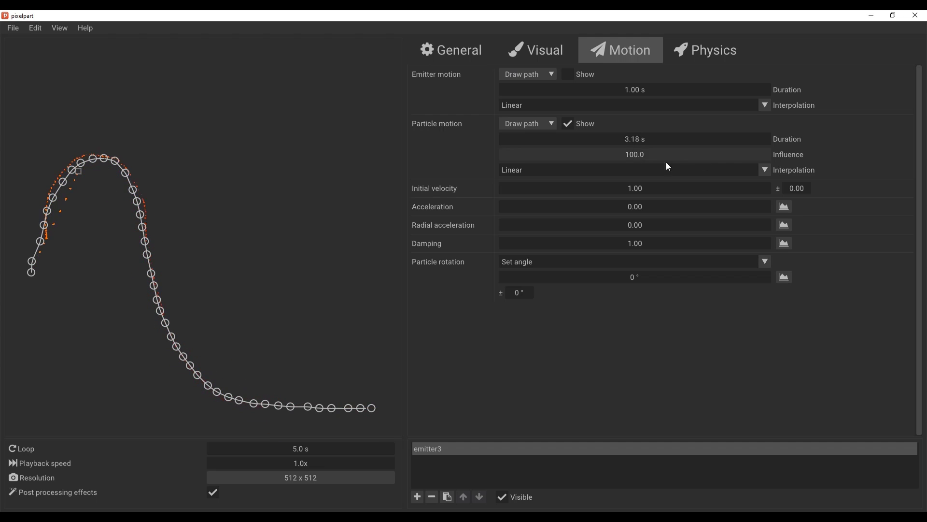
Step: Hide the particle path, lengthen its duration to 7.54 s, and view the empty Physics forces
left_click(568, 125)
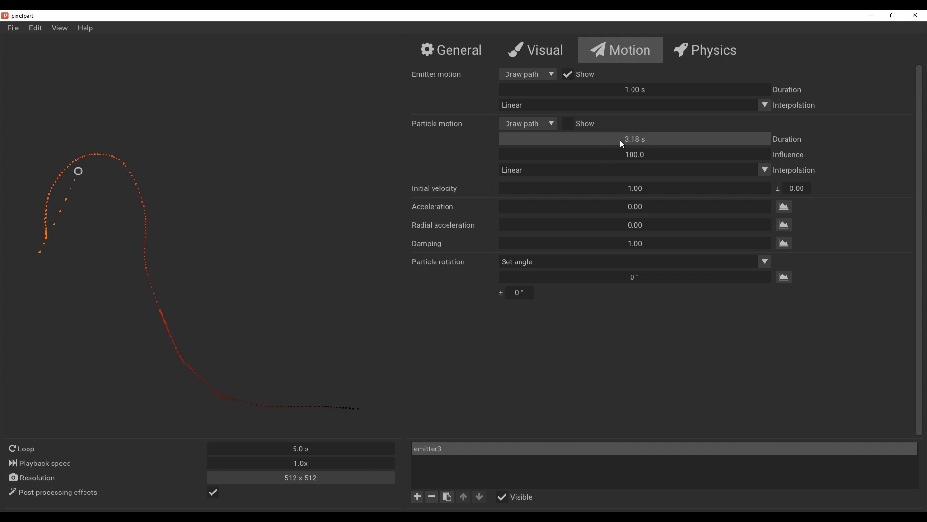
left_click_drag(620, 140, 656, 145)
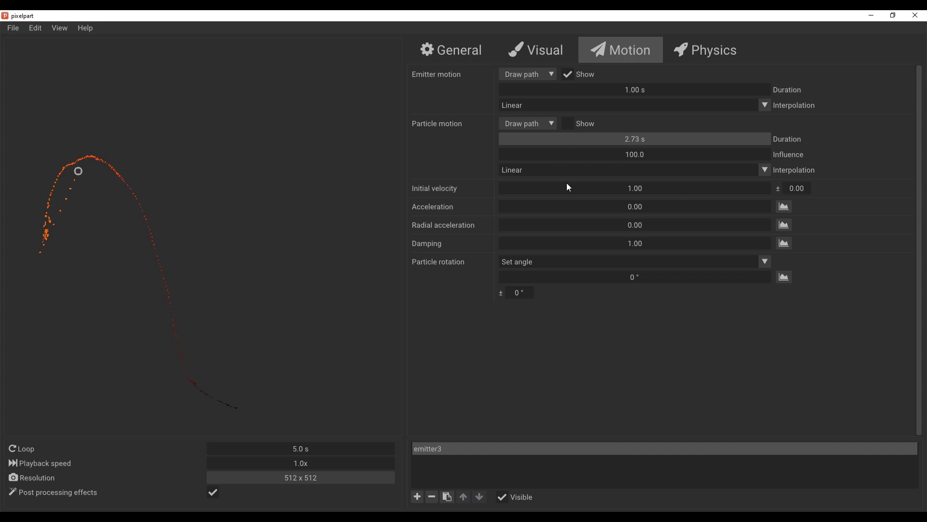
left_click_drag(812, 178, 821, 179)
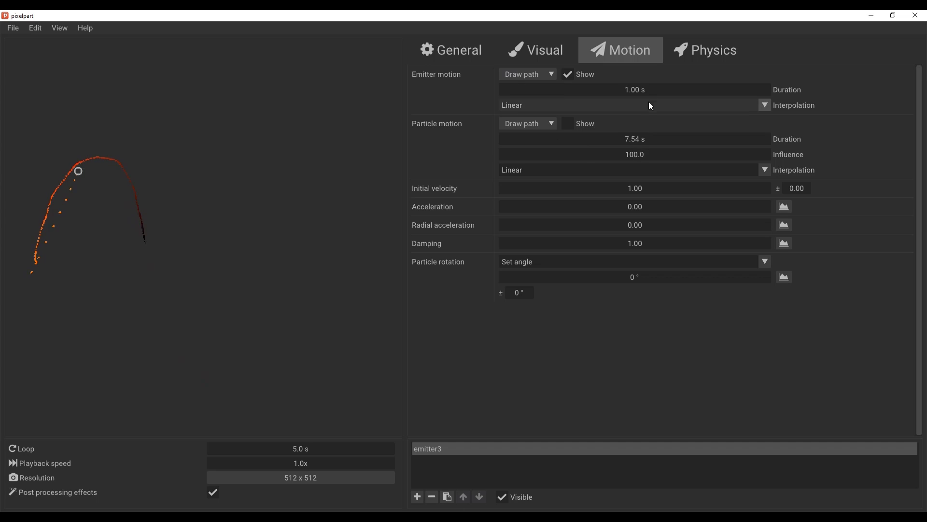
left_click(704, 52)
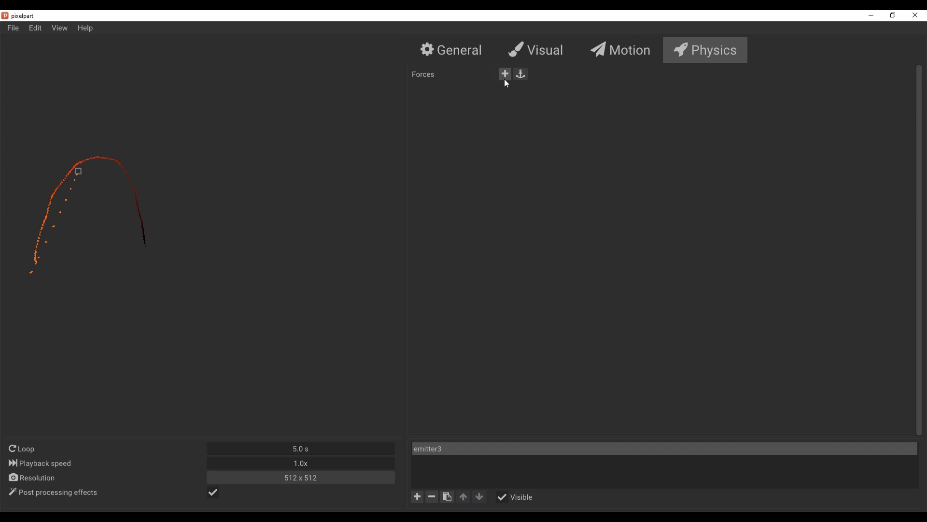
Step: Create a new project
left_click(18, 32)
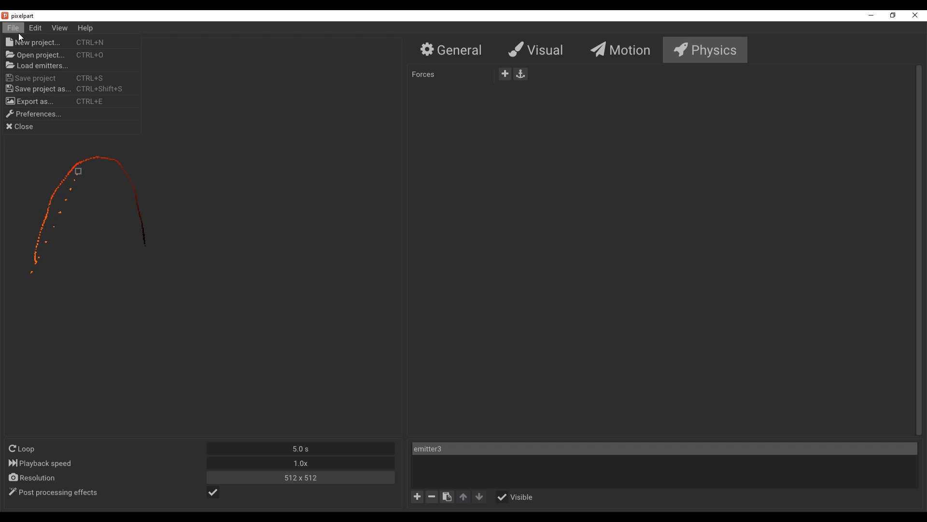
left_click(24, 39)
left_click(393, 290)
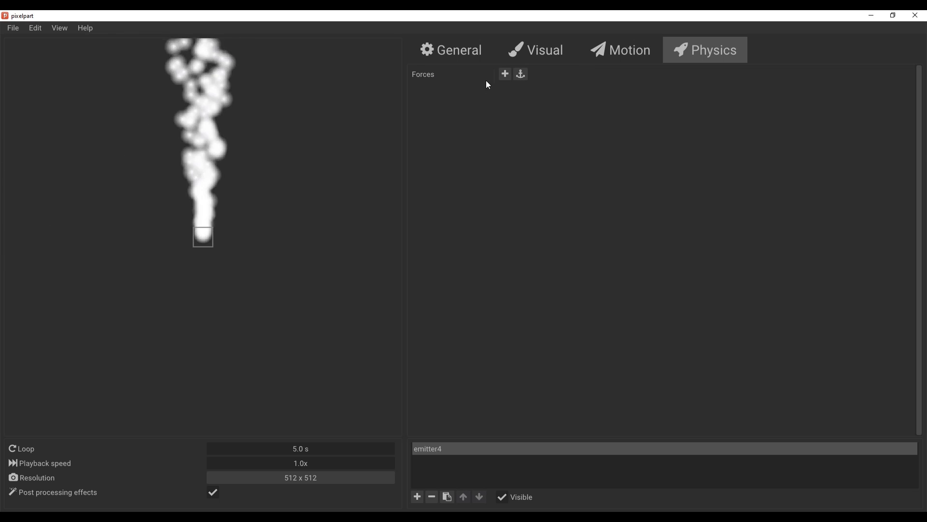
Step: Add a Point force at -0.07, -0.53 with radius 1.40 and strength 3.18
left_click(505, 75)
scroll(251, 222, "down", 5)
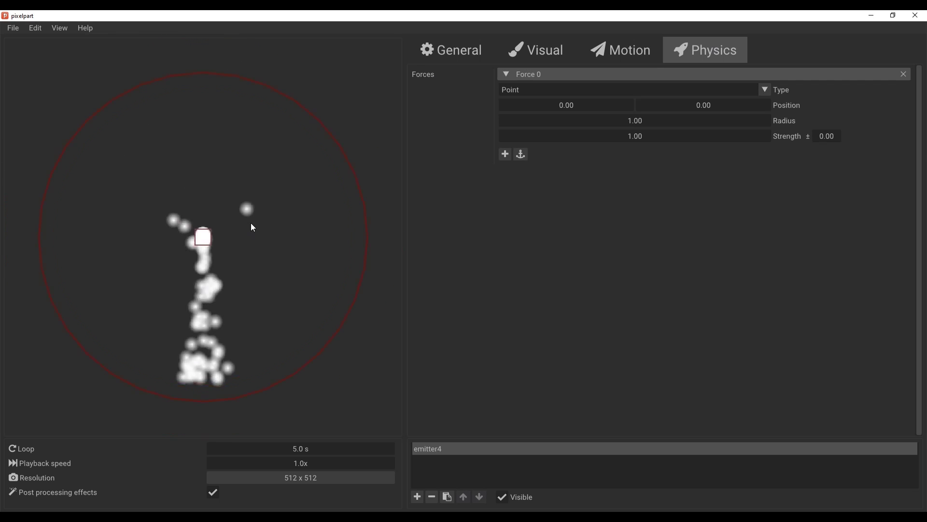
left_click_drag(208, 245, 193, 221)
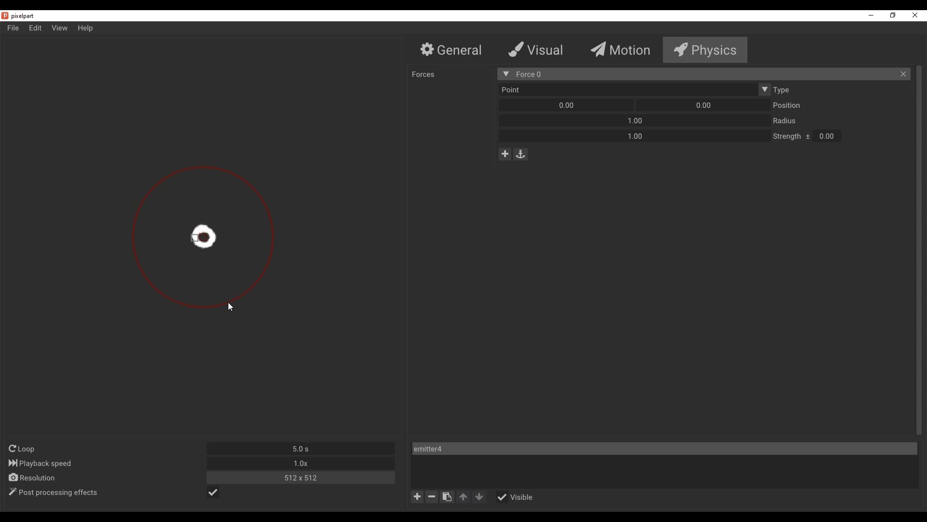
scroll(221, 237, "up", 5)
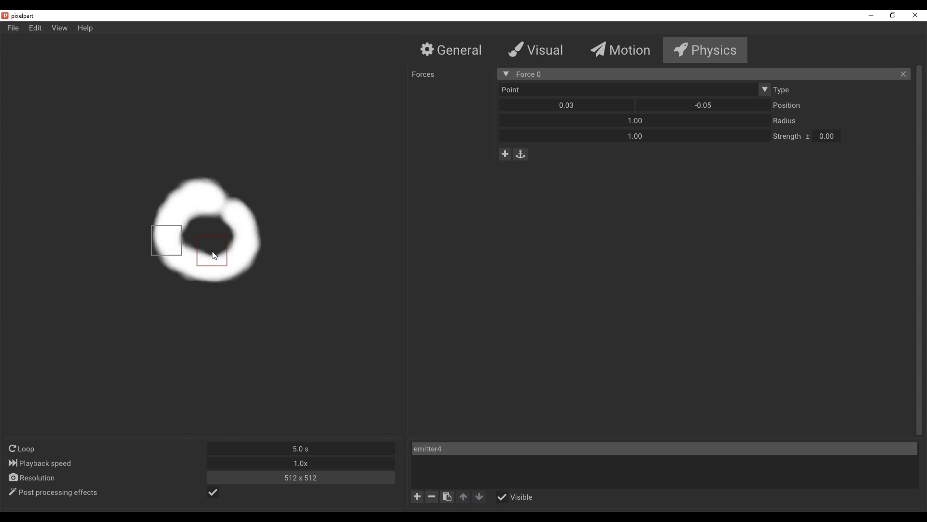
left_click_drag(211, 252, 262, 144)
scroll(263, 165, "down", 2)
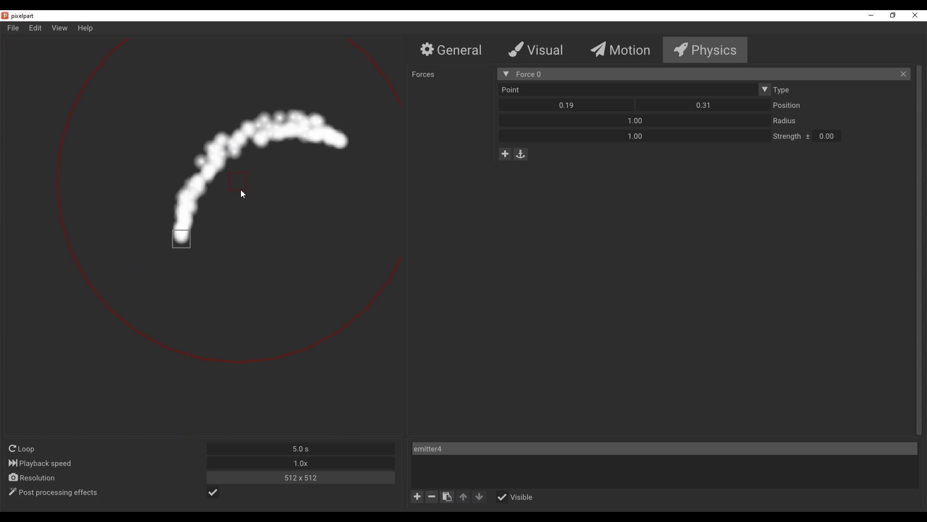
left_click_drag(241, 193, 190, 334)
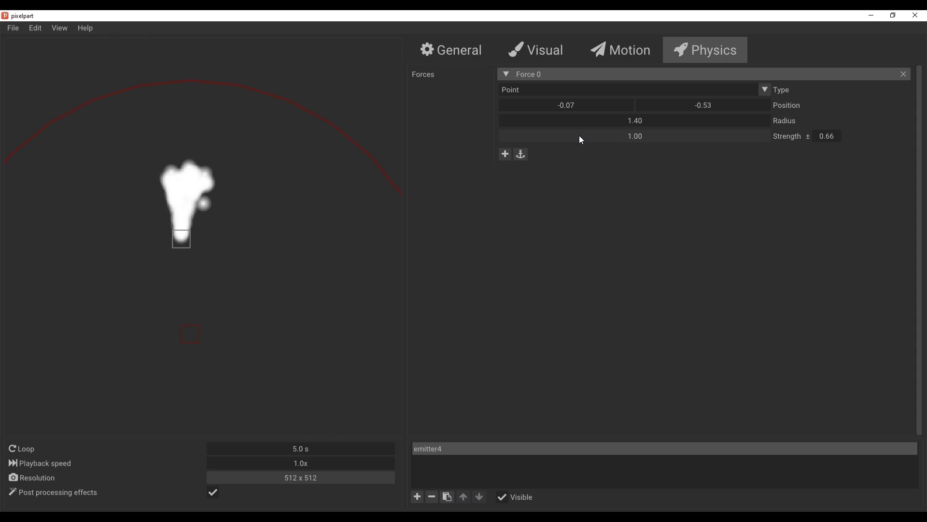
left_click_drag(581, 139, 695, 143)
scroll(277, 244, "down", 5)
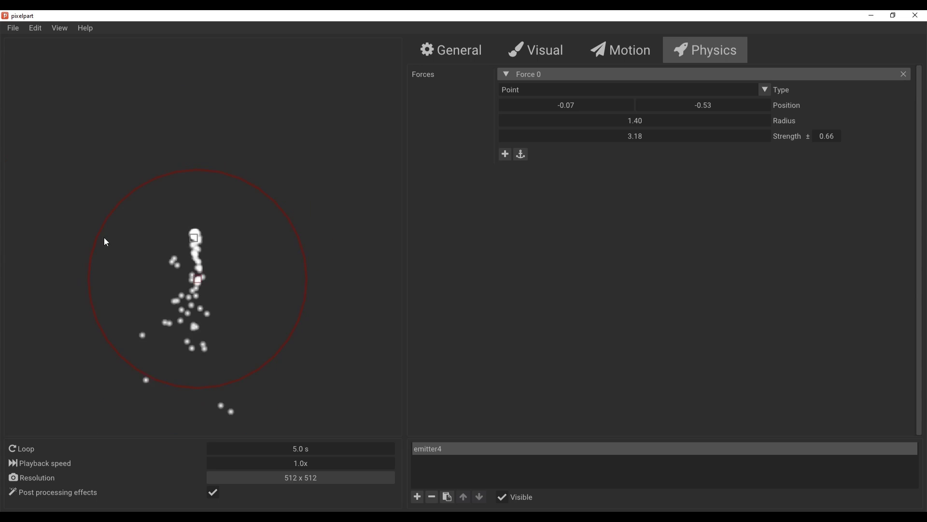
Step: Open the examples/explosion.json project
left_click(11, 28)
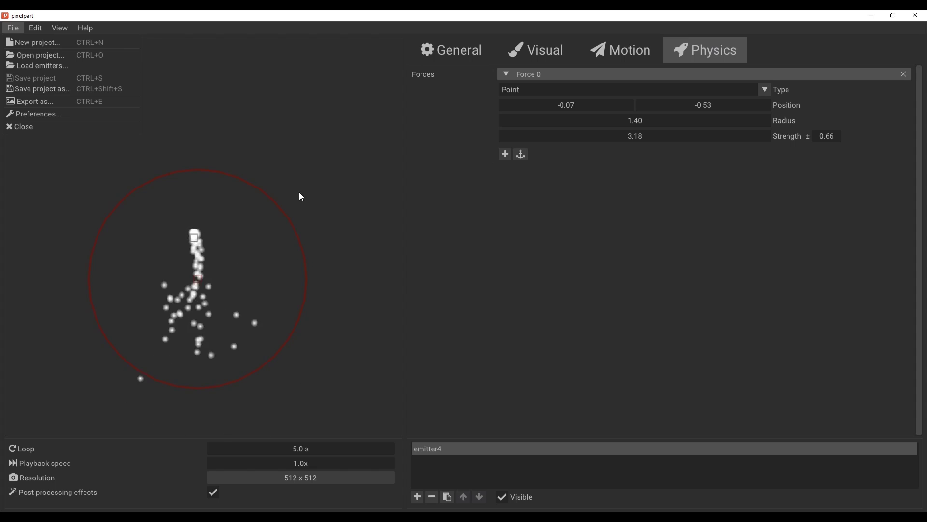
left_click(57, 56)
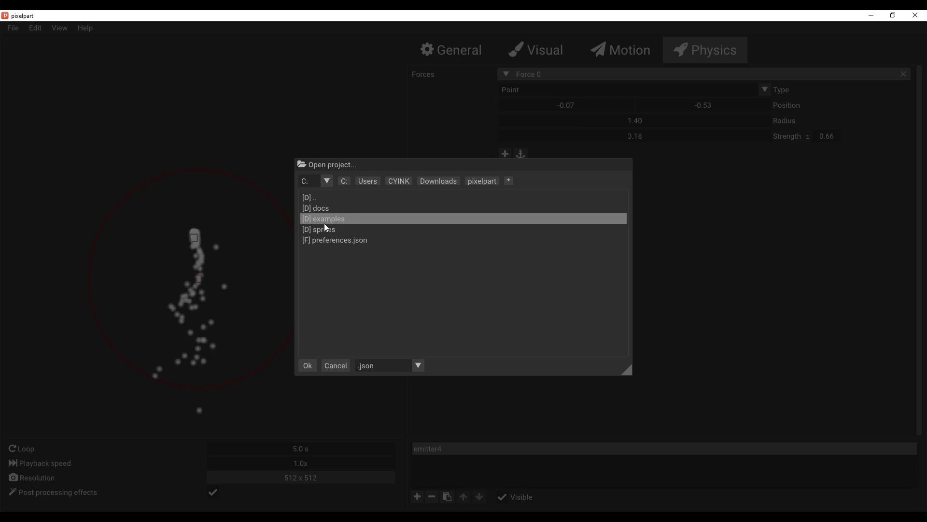
double_click(349, 208)
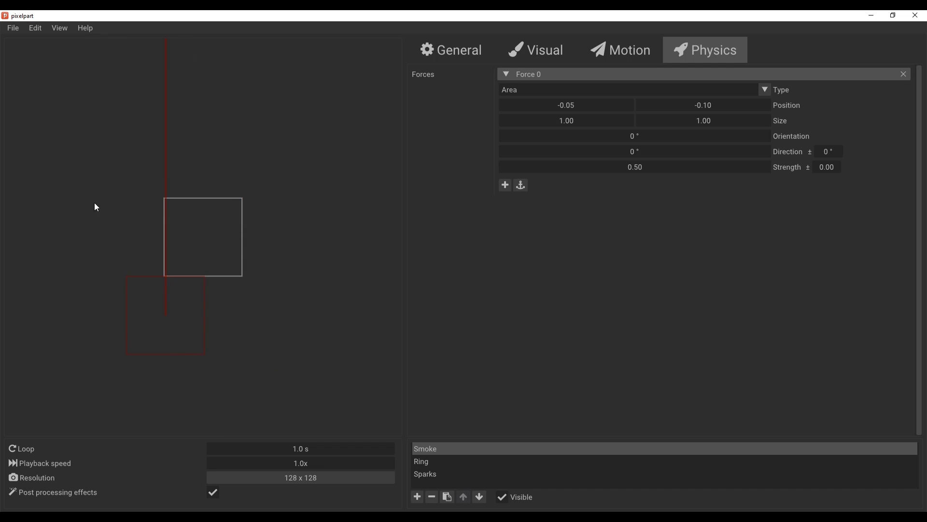
Step: Open the water.json example project with its blue Water emitter
left_click(13, 28)
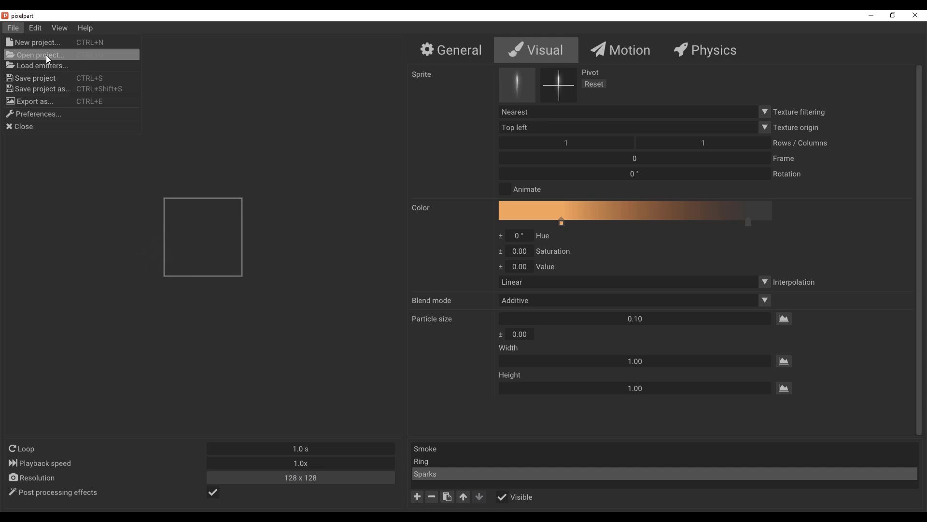
left_click(46, 56)
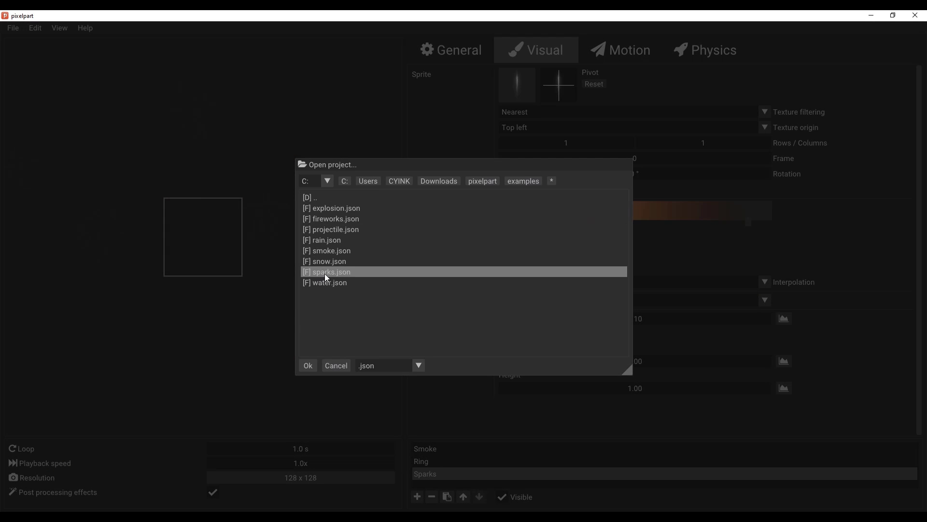
double_click(332, 280)
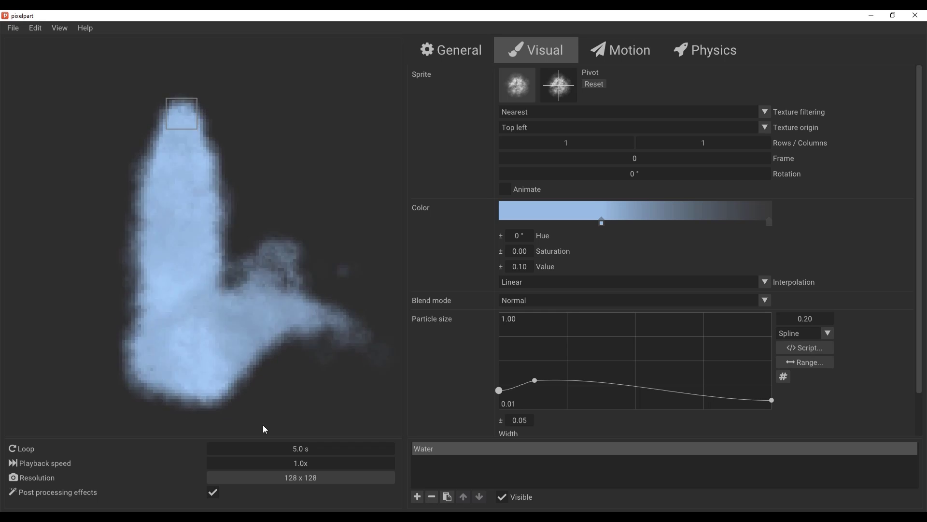
left_click(284, 479)
left_click(346, 481)
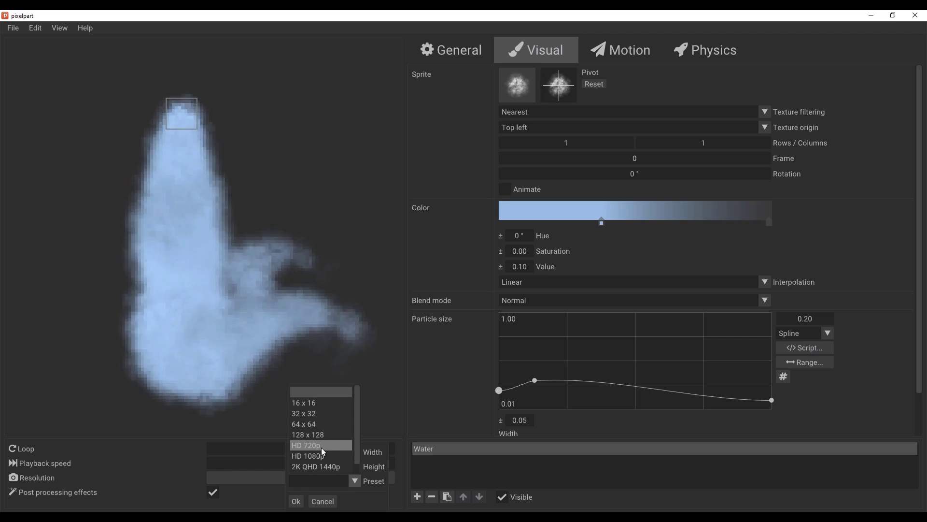
left_click(323, 467)
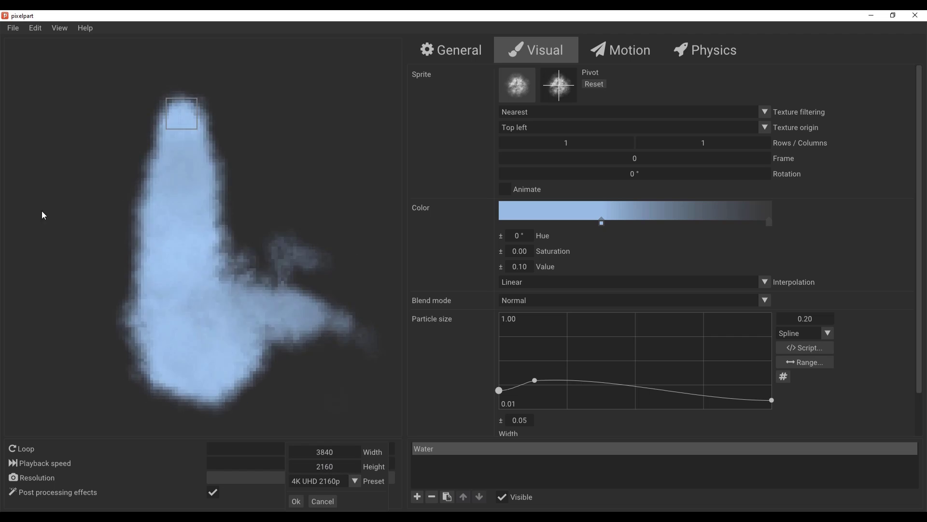
left_click(11, 33)
left_click(11, 29)
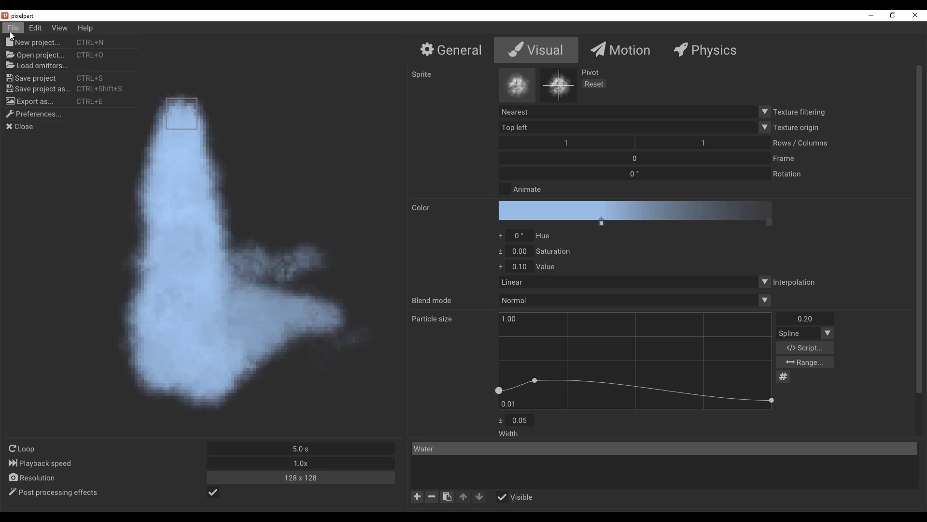
left_click(47, 99)
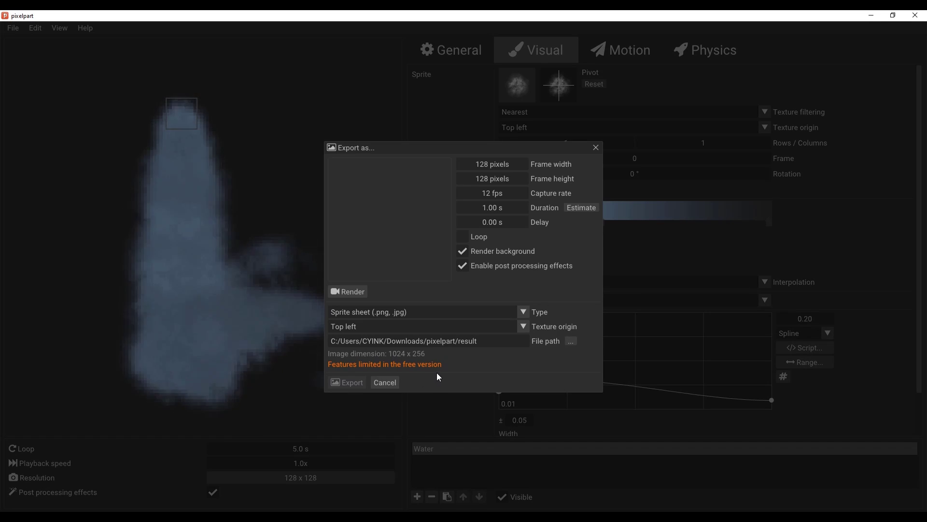
left_click(525, 314)
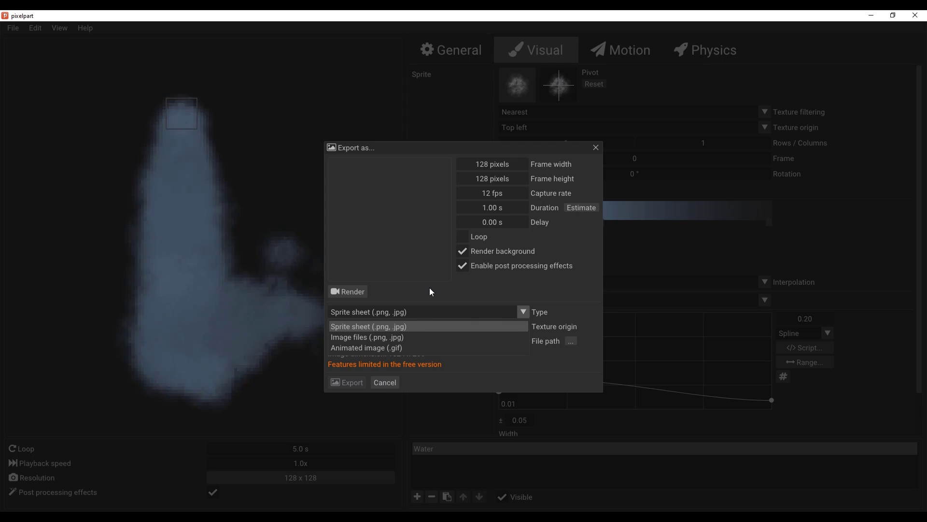
left_click(399, 300)
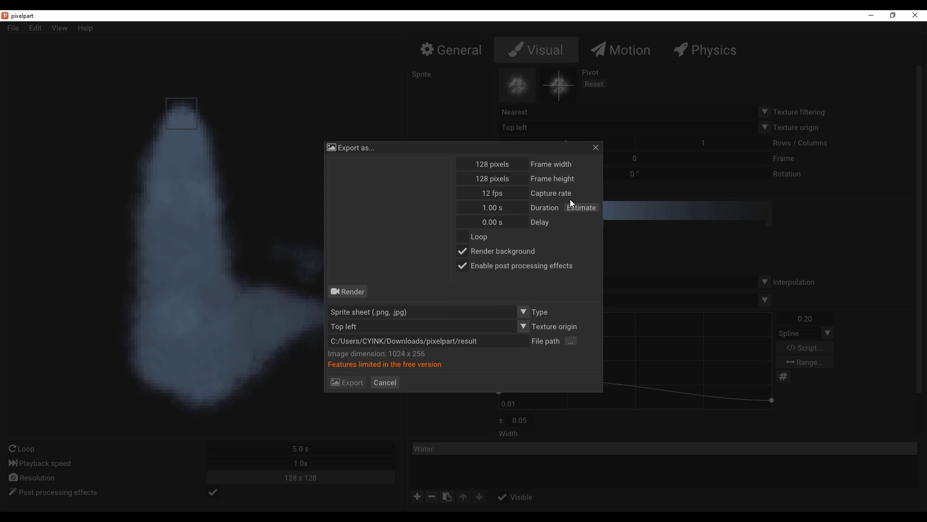
left_click(596, 146)
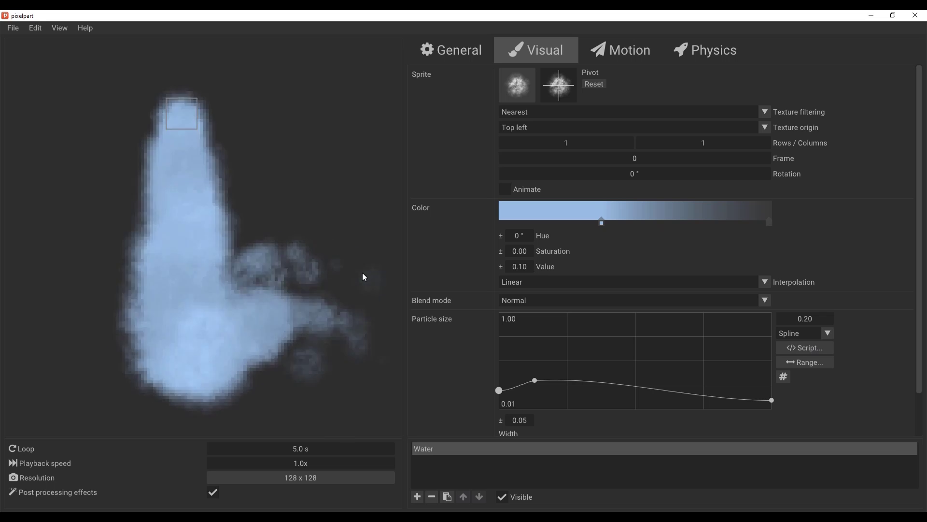
Step: Minimize Pixelpart and scroll the itch.io page to the pixelpart-linux.zip and pixelpart-windows.zip demo downloads
left_click(871, 17)
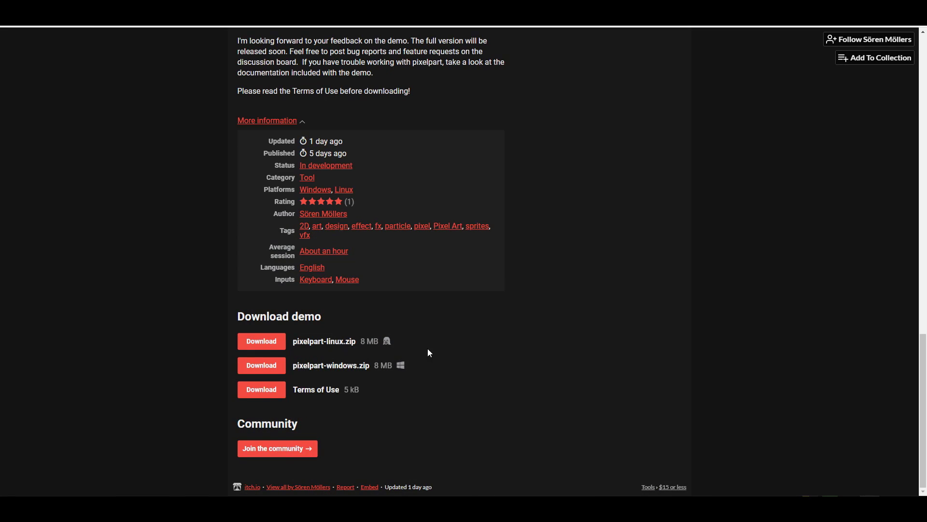
scroll(439, 349, "up", 2)
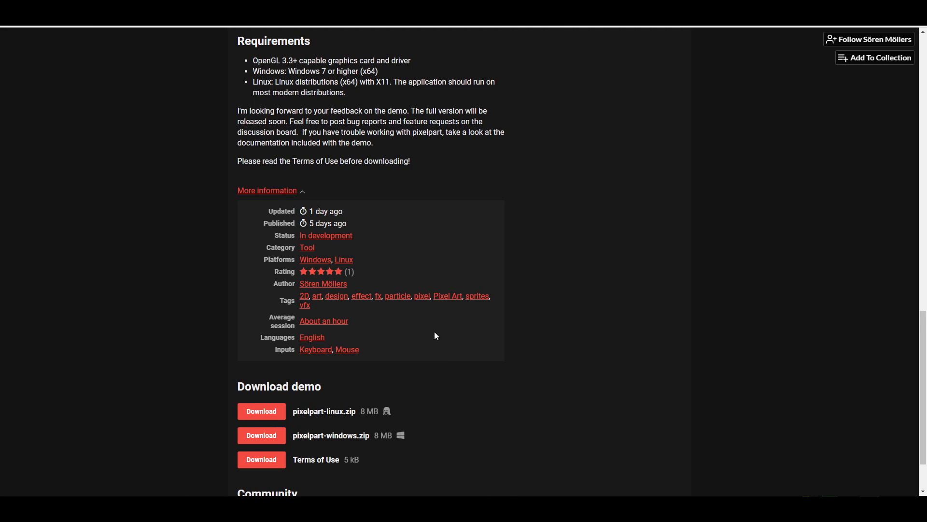
scroll(435, 315, "up", 2)
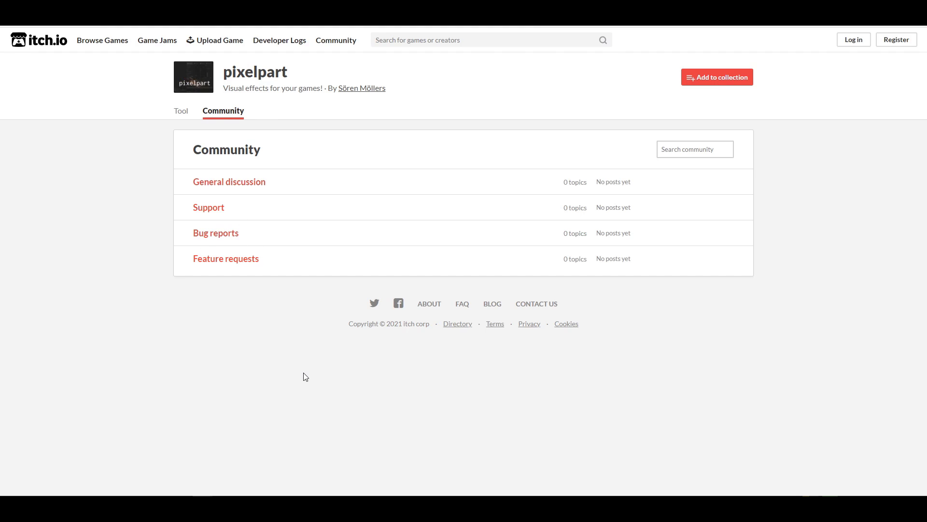
key("alt+Left")
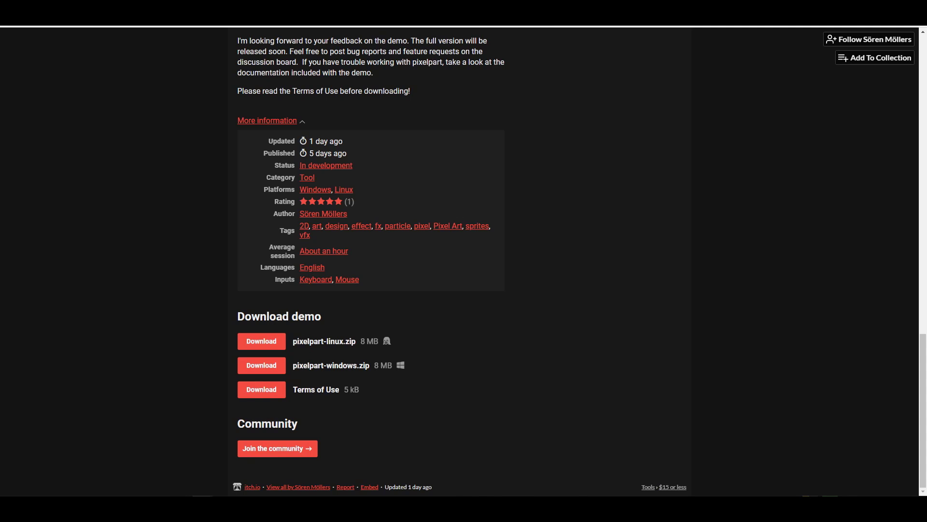
scroll(493, 228, "up", 15)
scroll(497, 224, "down", 15)
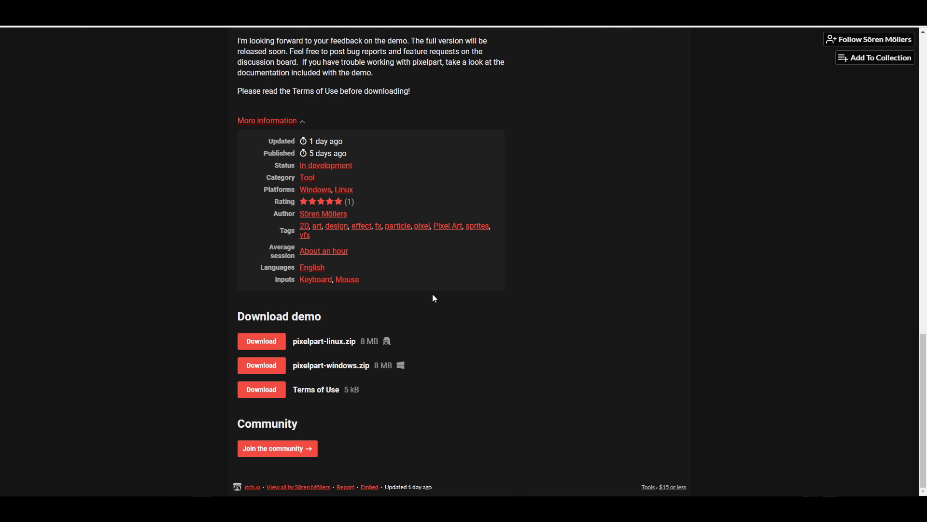